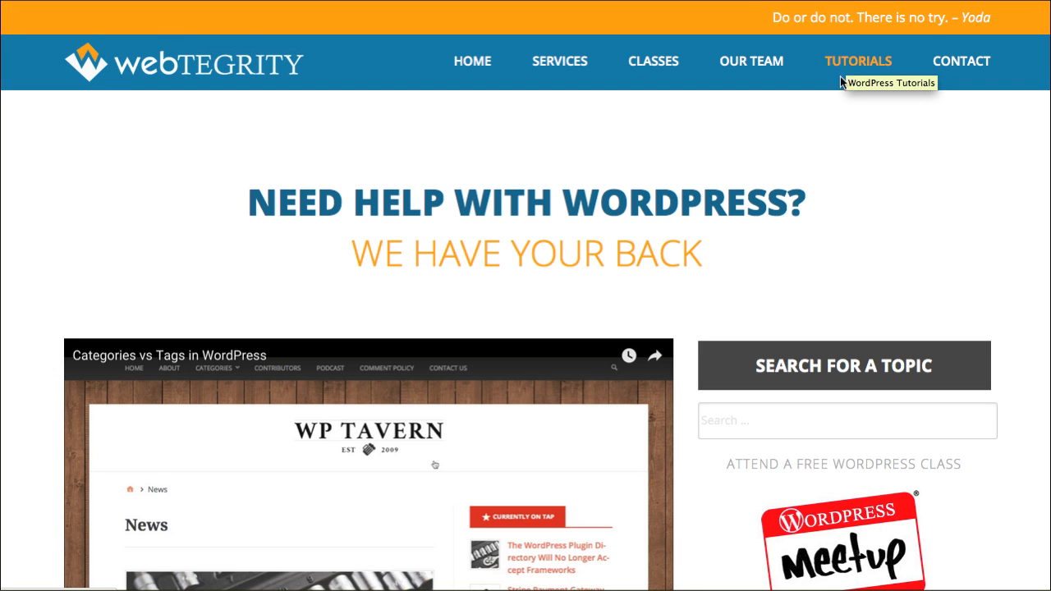
# Step: Scroll through the Select a Topic category list in the live blog's sidebar
pyautogui.scroll(-5, 791, 341)
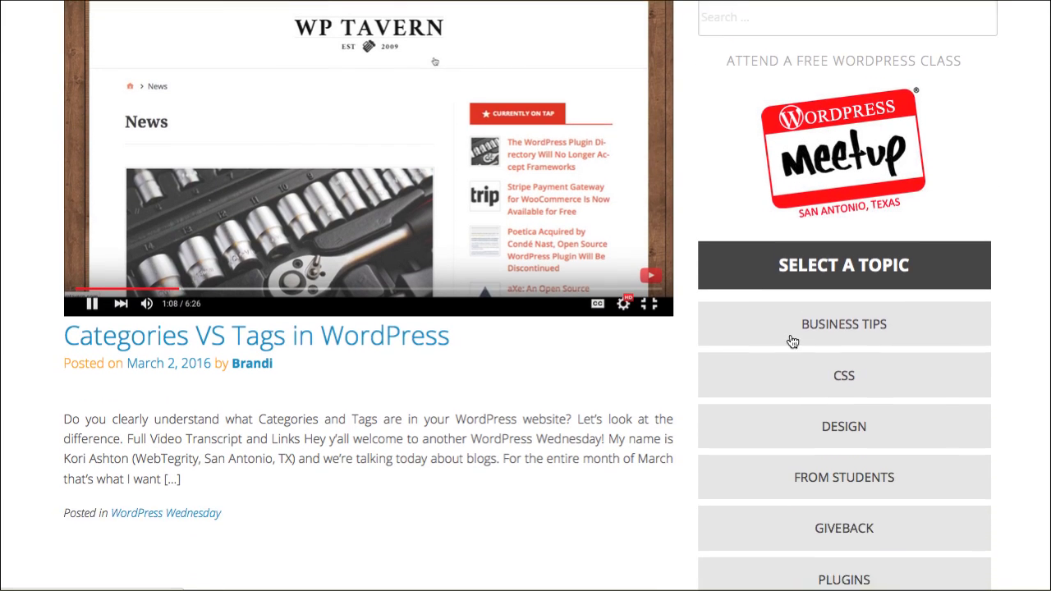
pyautogui.scroll(-3, 848, 321)
pyautogui.scroll(-5, 845, 353)
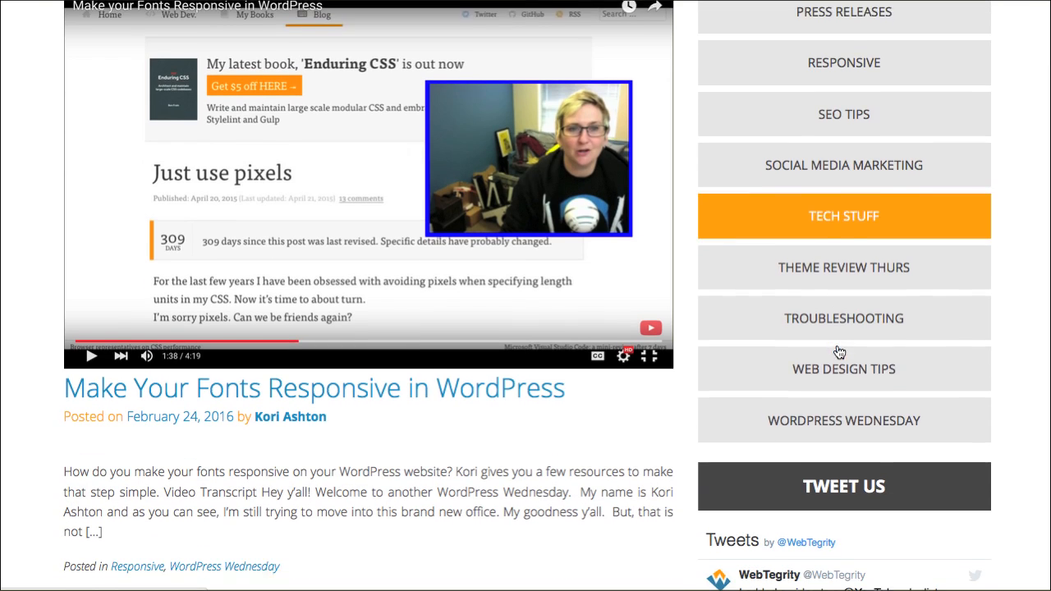
pyautogui.scroll(2, 982, 370)
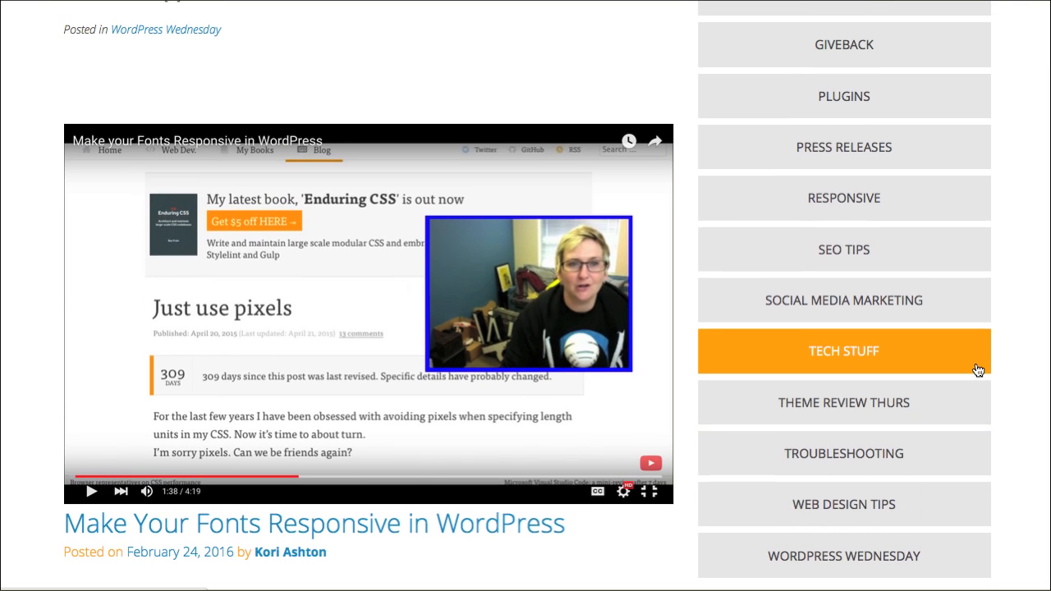
pyautogui.scroll(4, 976, 370)
pyautogui.scroll(1, 966, 368)
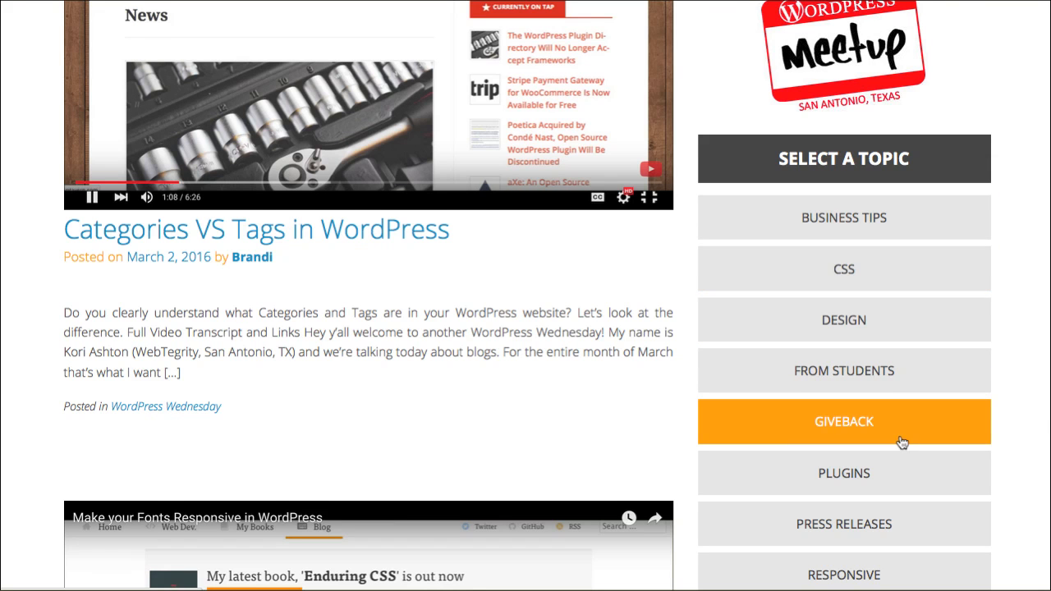
pyautogui.scroll(-4, 903, 386)
pyautogui.scroll(-3, 902, 442)
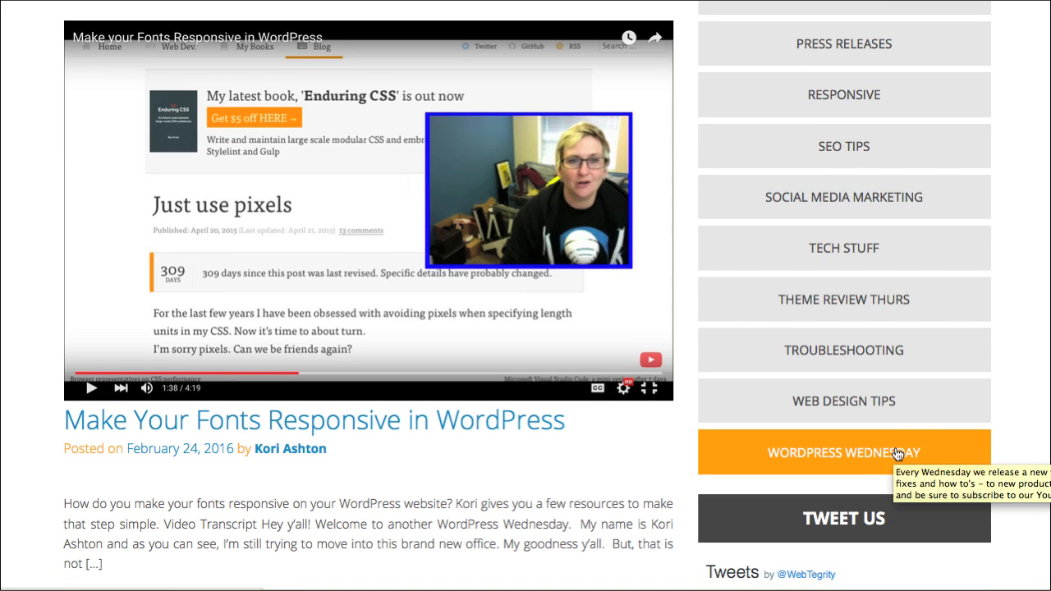
pyautogui.scroll(6, 893, 452)
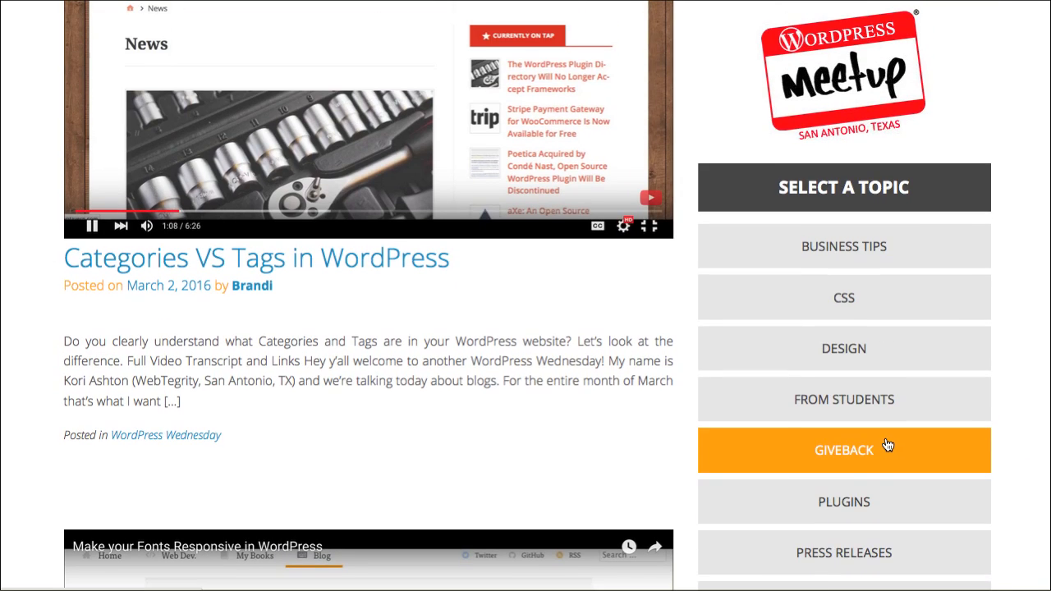
pyautogui.scroll(-4, 889, 445)
pyautogui.scroll(-1, 887, 444)
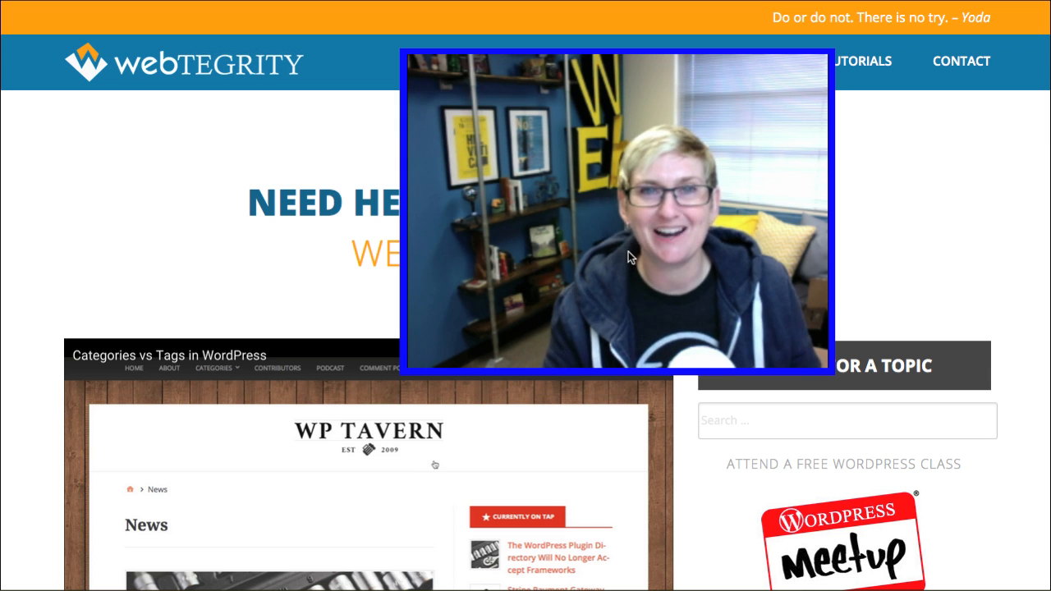
pyautogui.click(804, 180)
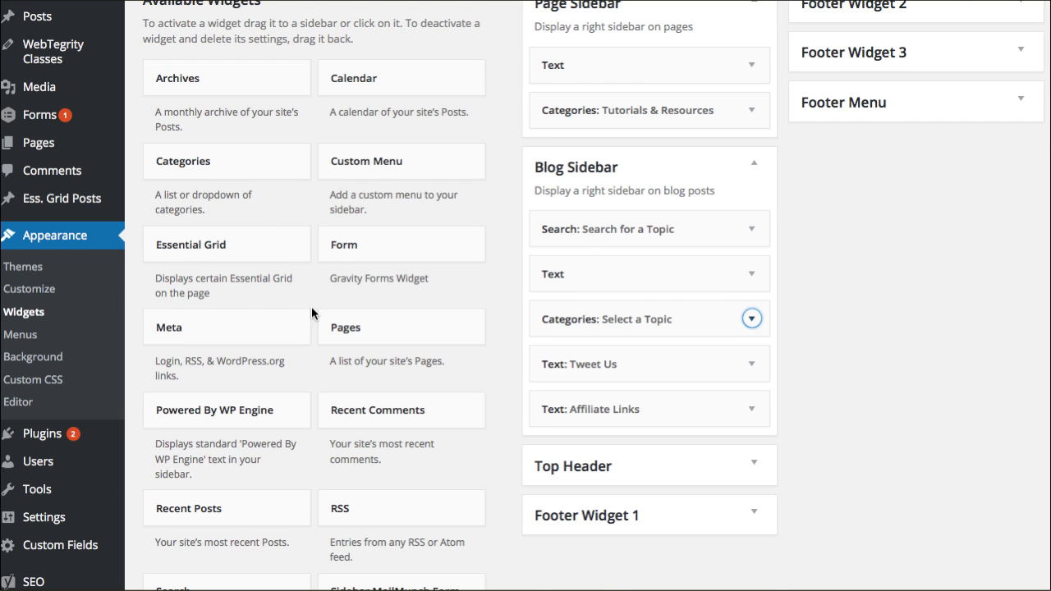
pyautogui.scroll(2, 315, 308)
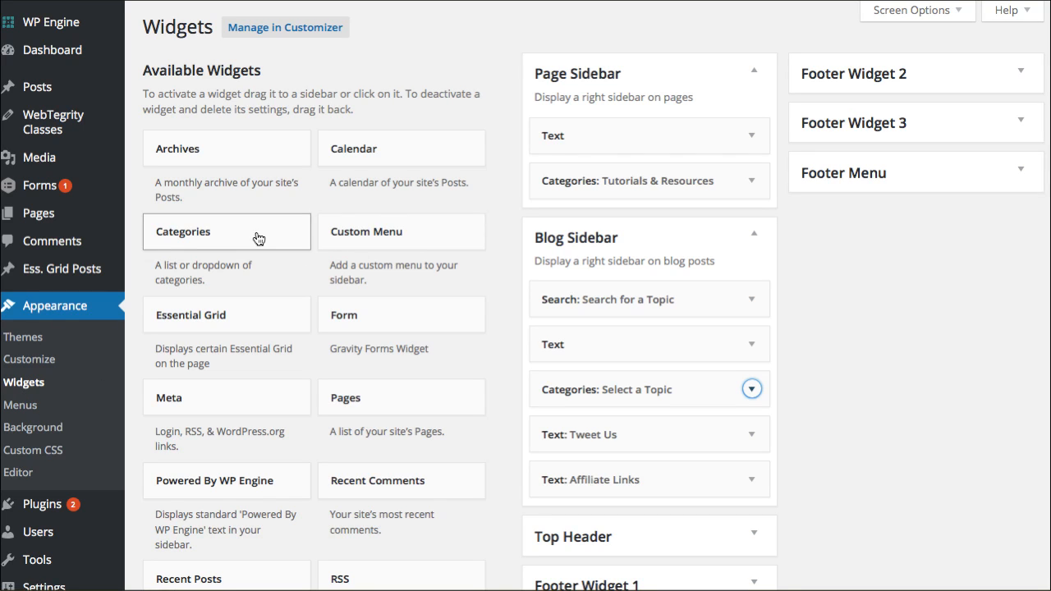
# Step: Expand the Categories: Select a Topic widget in the Blog Sidebar widget area
pyautogui.click(174, 238)
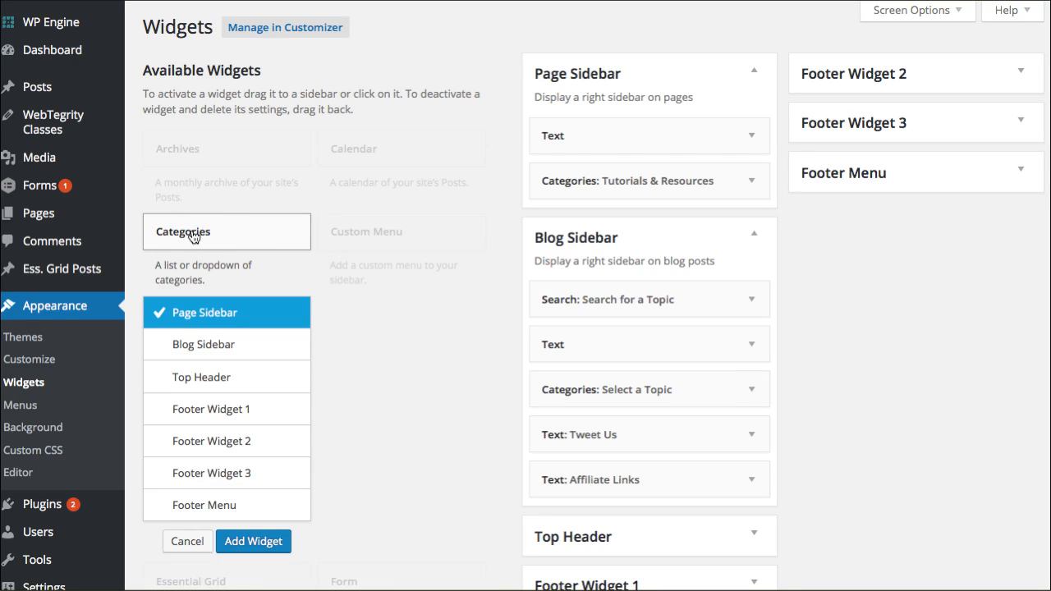
pyautogui.click(192, 235)
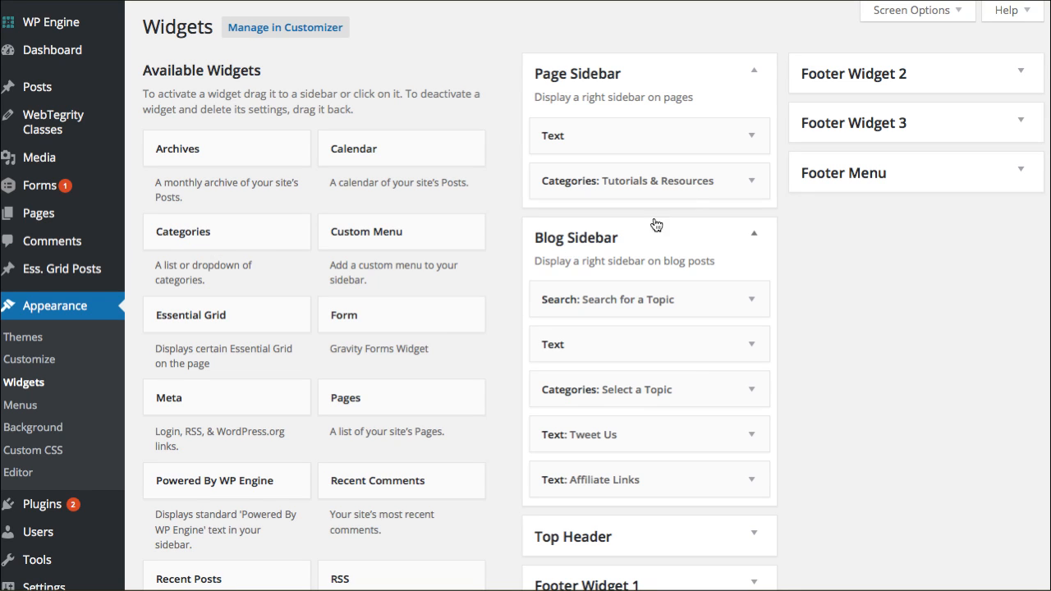
pyautogui.click(762, 75)
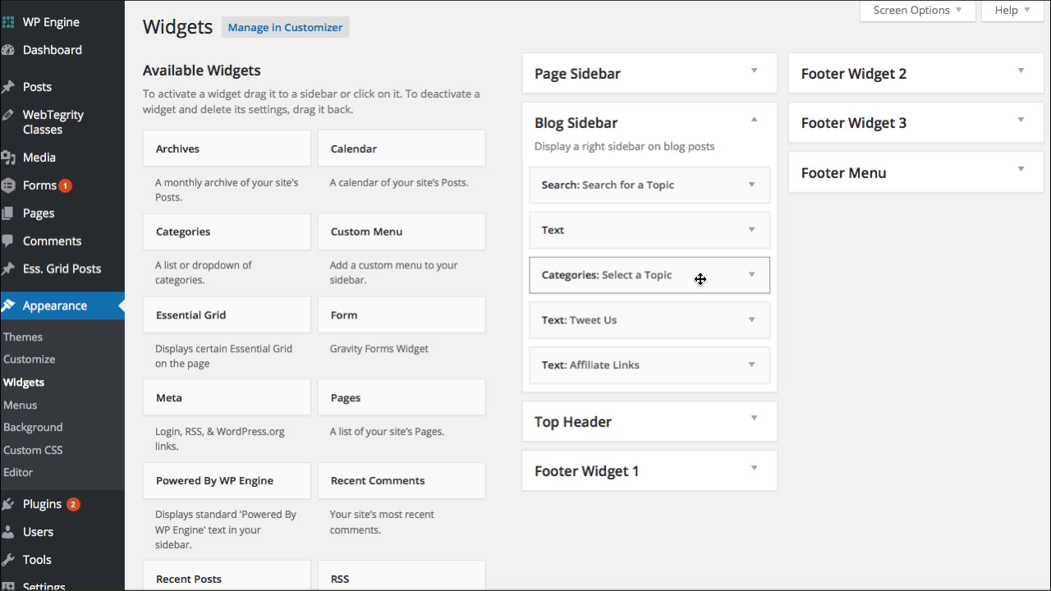
pyautogui.click(752, 276)
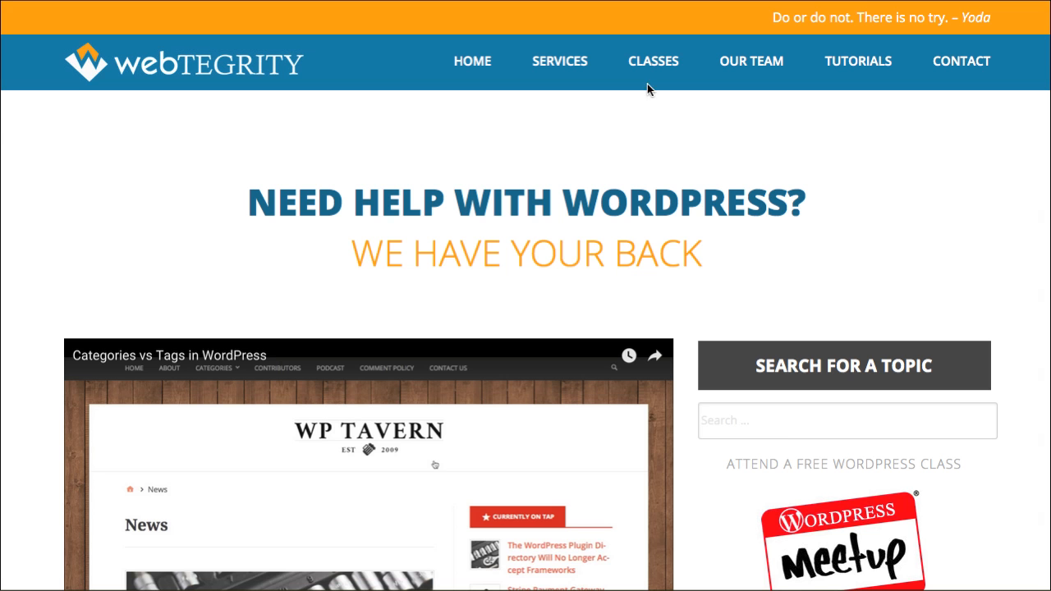
# Step: Review the topic list on the live blog page and collapse the Categories widget
pyautogui.scroll(-6, 745, 215)
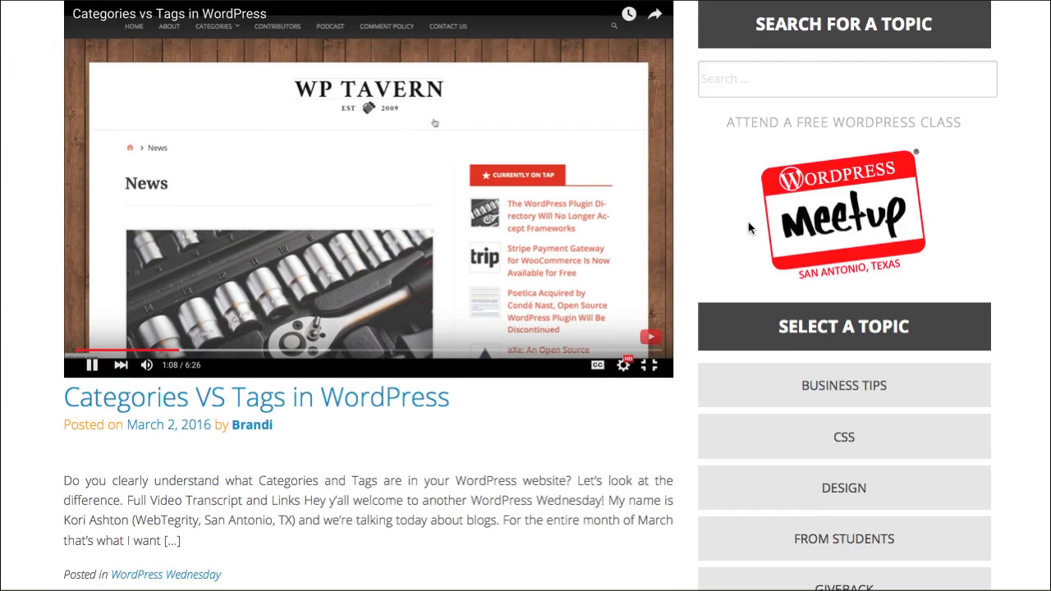
pyautogui.scroll(-7, 788, 373)
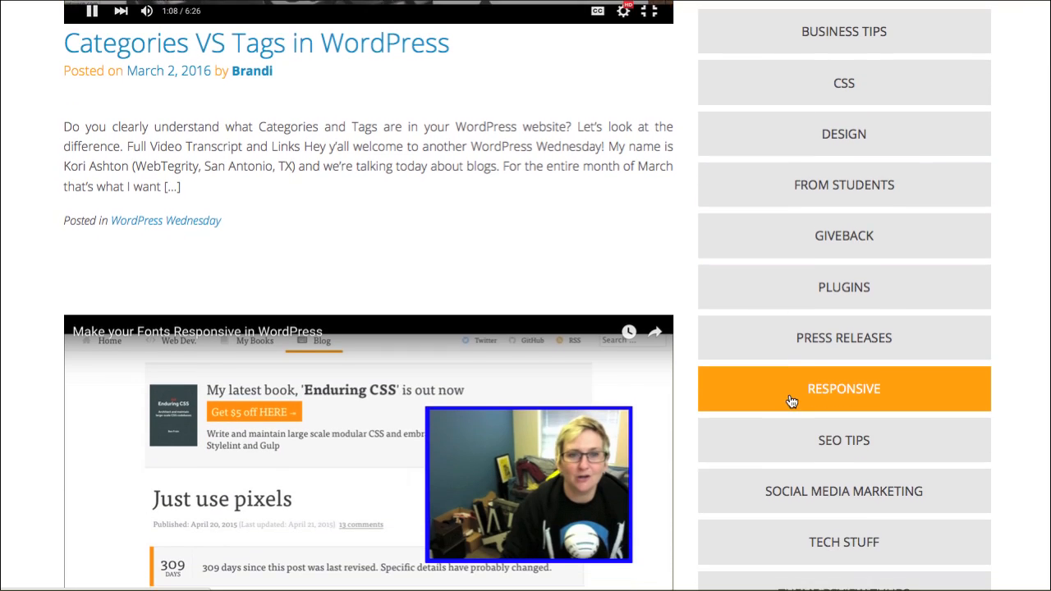
pyautogui.scroll(6, 789, 398)
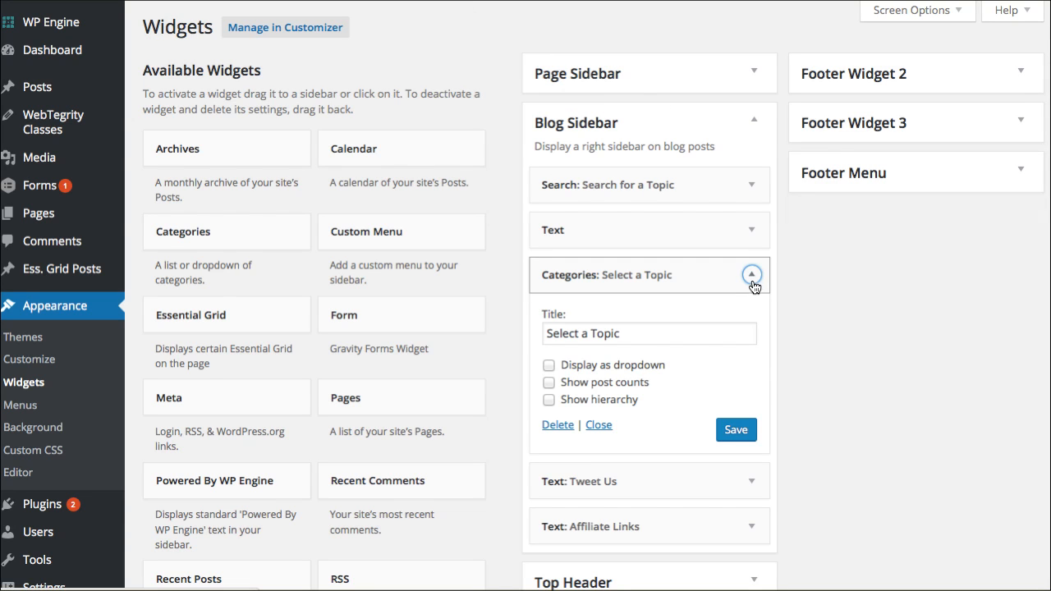
pyautogui.click(752, 280)
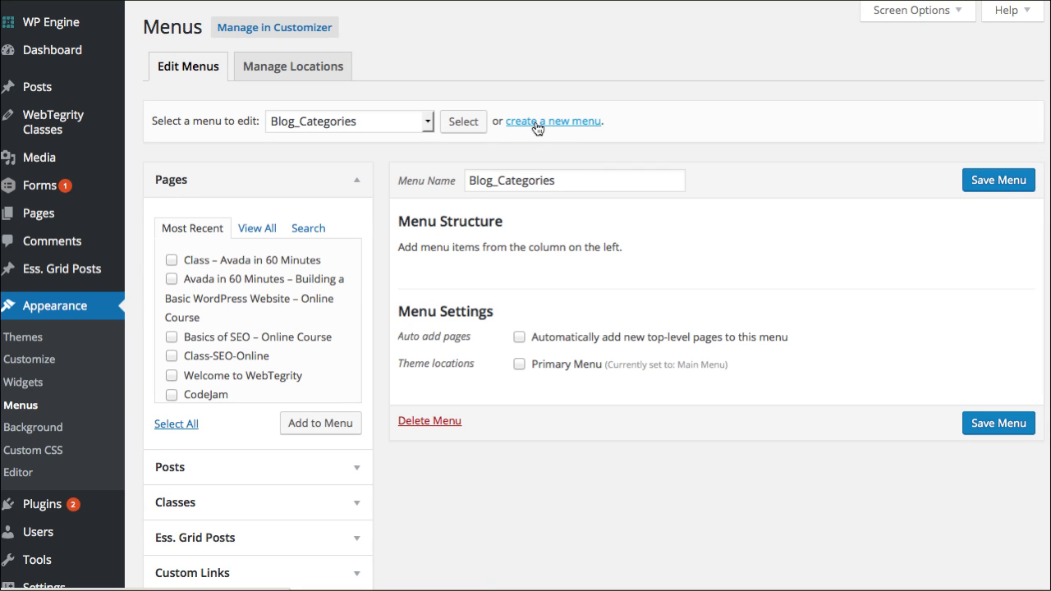
pyautogui.doubleClick(576, 179)
pyautogui.click(506, 180)
pyautogui.click(494, 181)
pyautogui.click(573, 178)
pyautogui.click(699, 145)
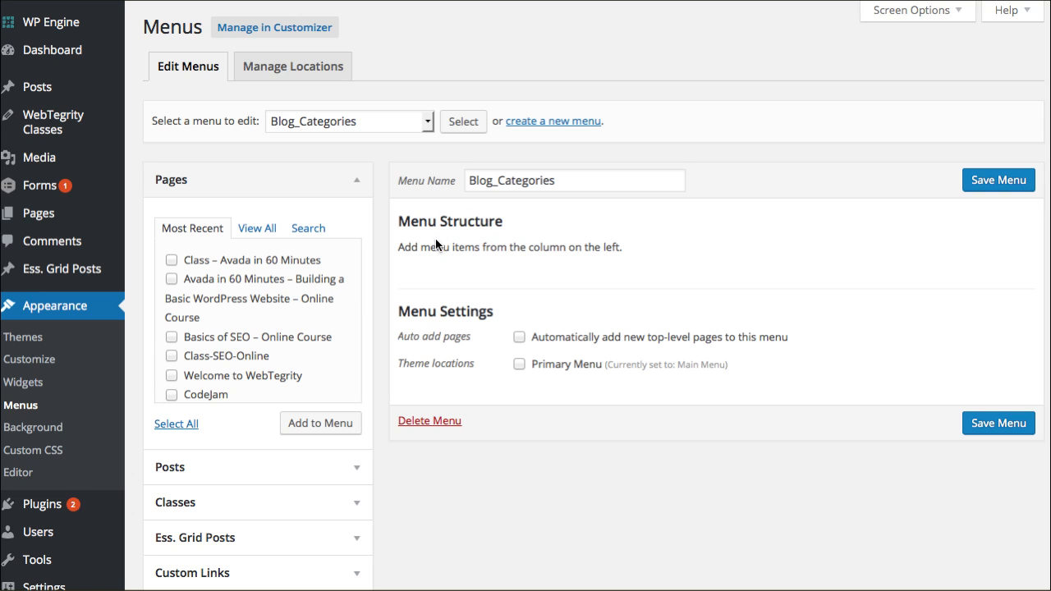
pyautogui.click(361, 181)
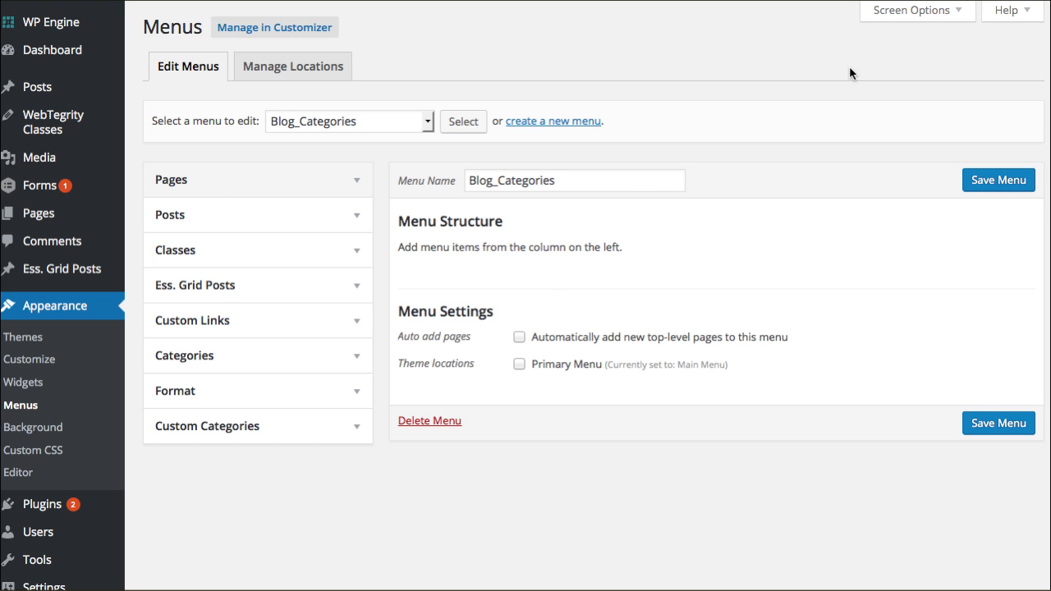
pyautogui.click(905, 17)
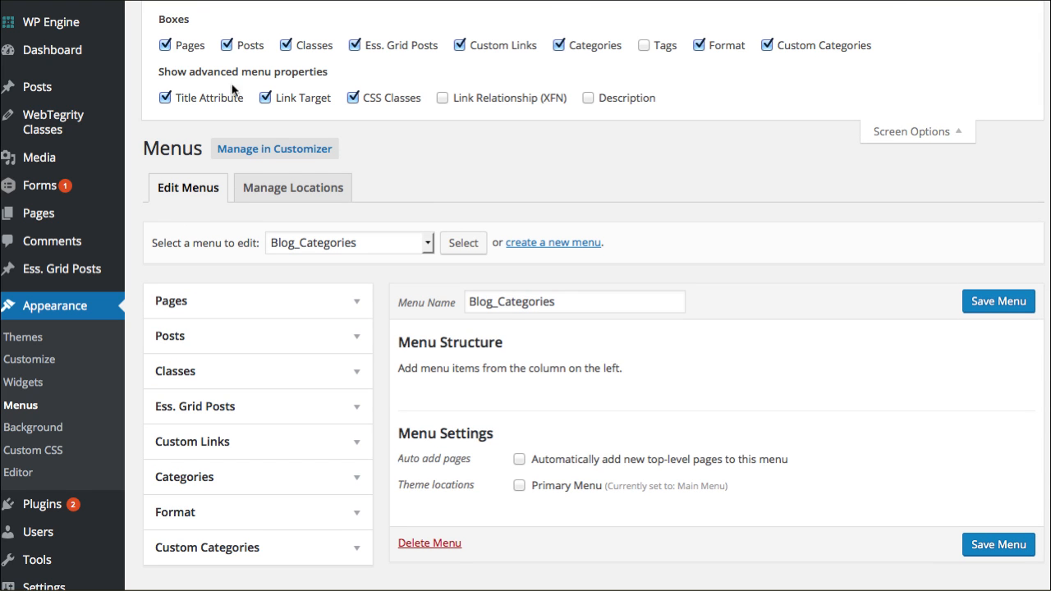
pyautogui.click(591, 47)
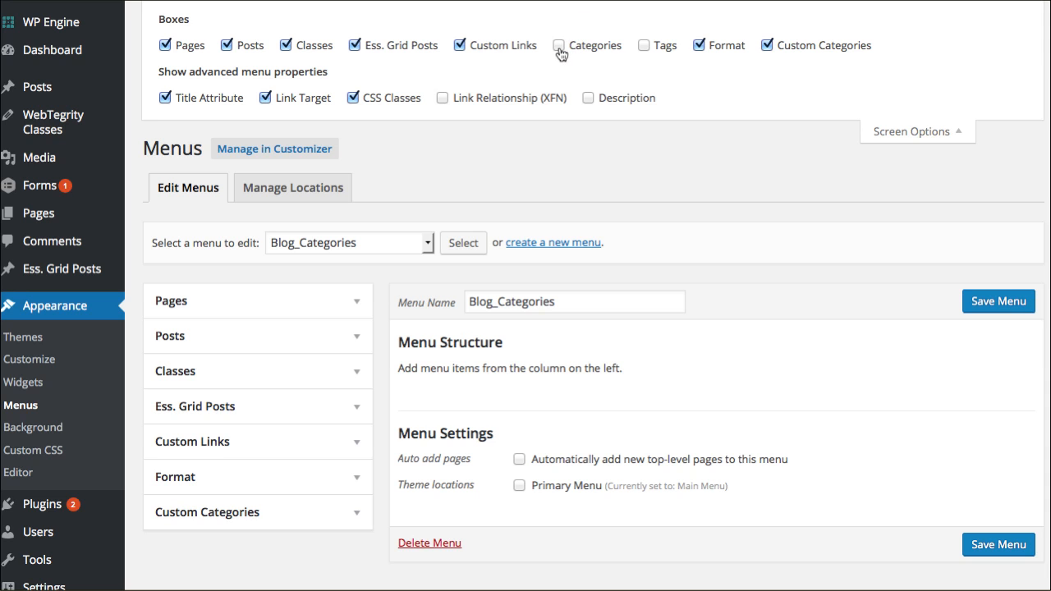
pyautogui.click(559, 47)
pyautogui.click(911, 133)
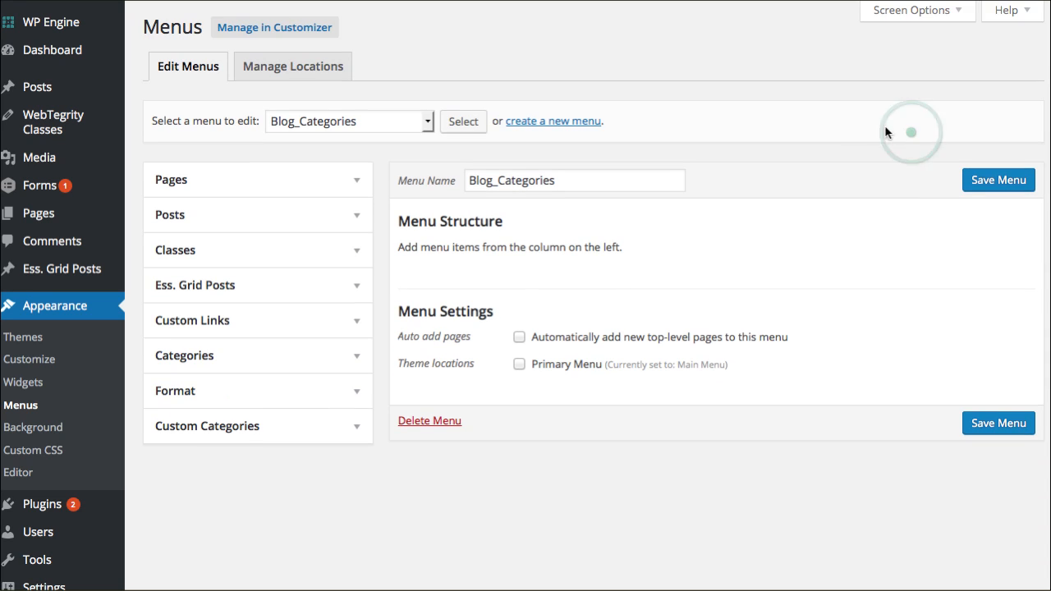
# Step: Add the Business Tips, From Students, Social Media Marketing and WordPress Wednesday categories to the Blog_Categories menu
pyautogui.click(357, 360)
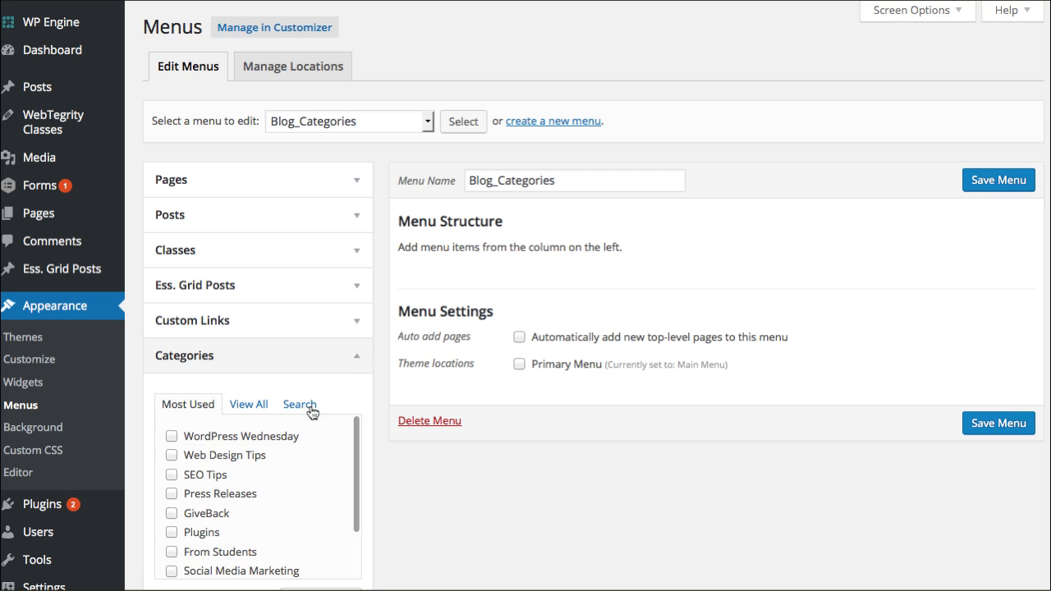
pyautogui.scroll(-3, 383, 321)
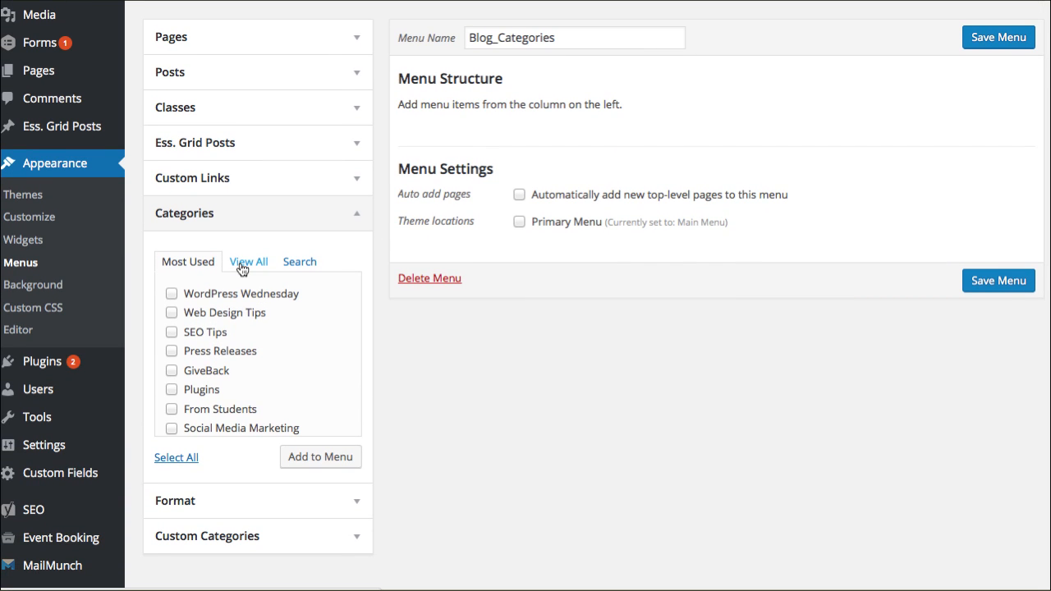
pyautogui.click(249, 264)
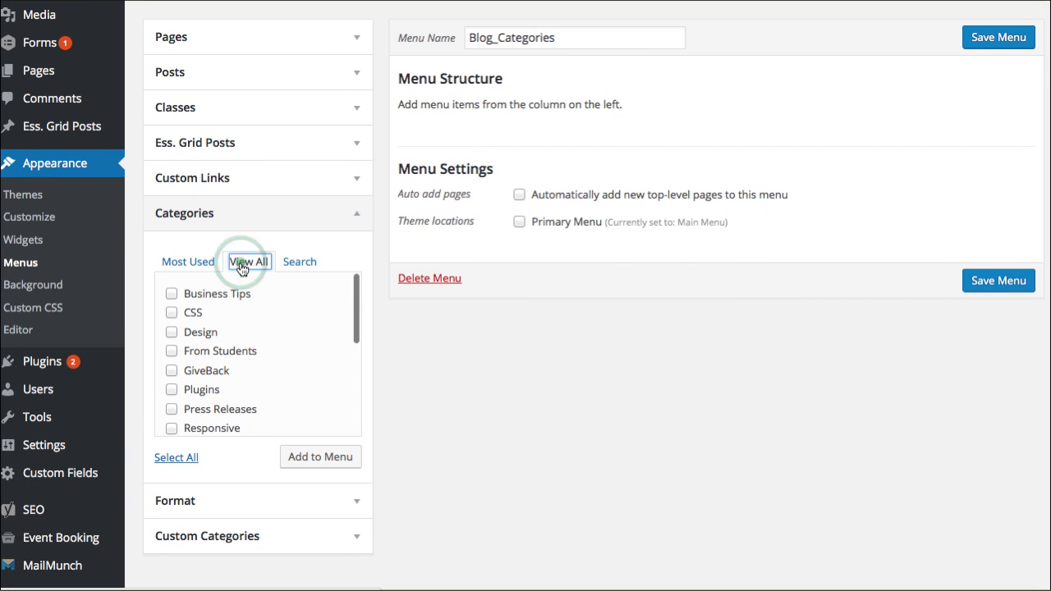
pyautogui.click(222, 354)
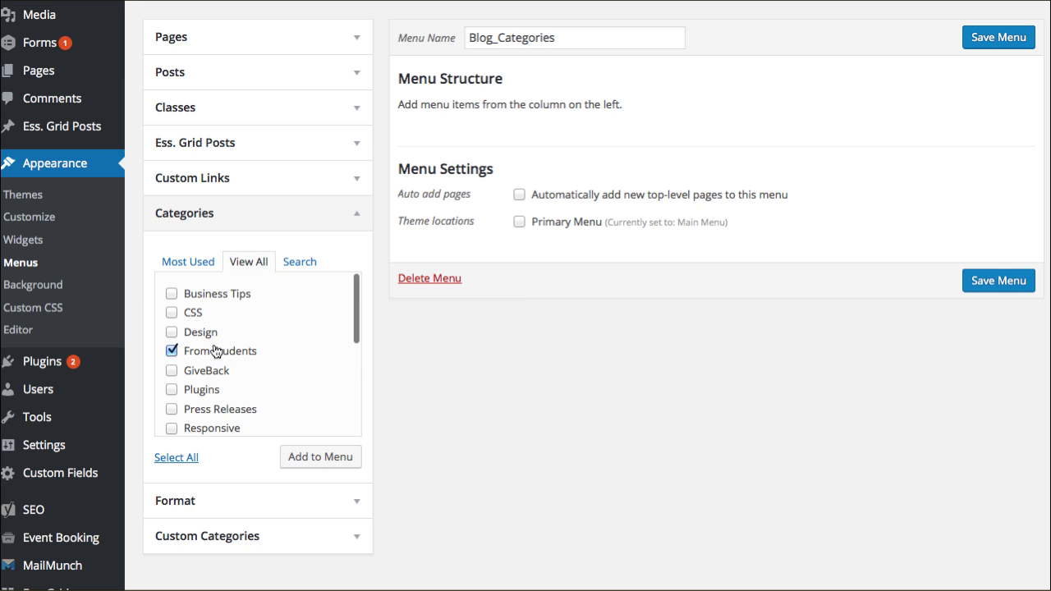
pyautogui.scroll(-3, 242, 362)
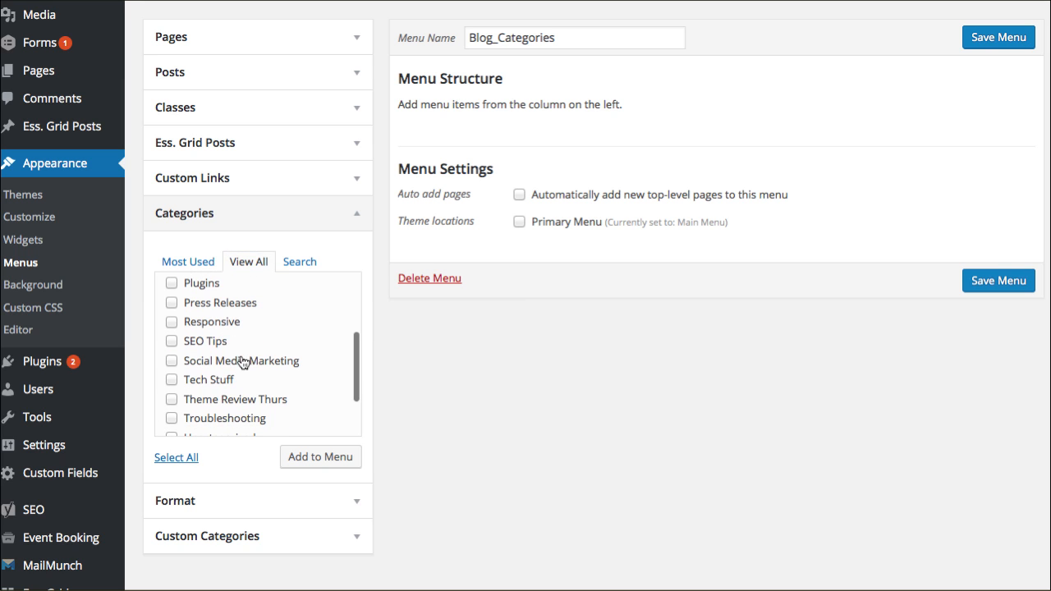
pyautogui.click(237, 367)
pyautogui.scroll(-1, 250, 369)
pyautogui.click(272, 426)
pyautogui.click(329, 467)
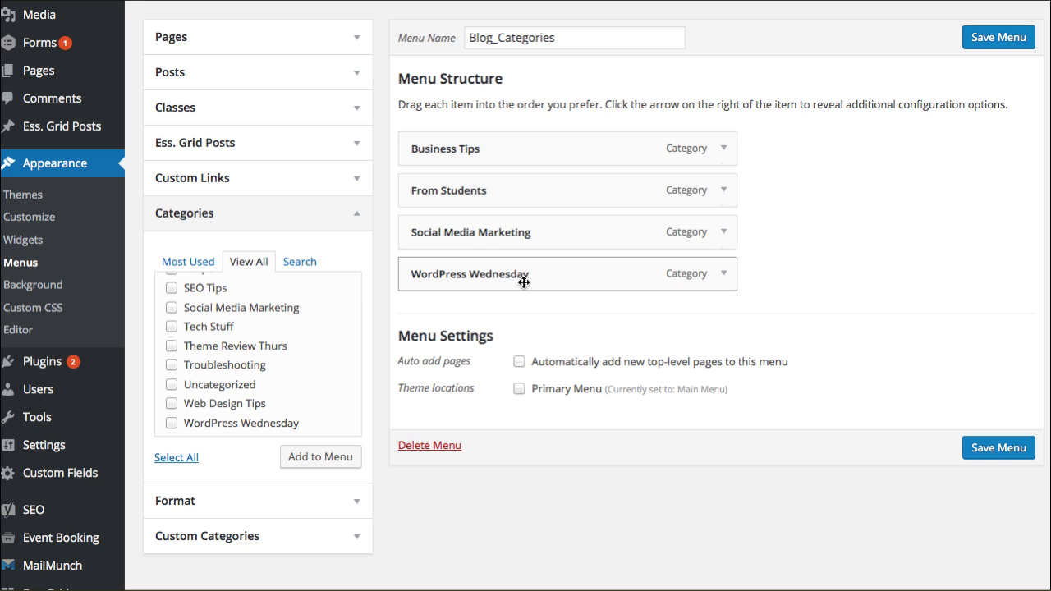
# Step: Reorder the menu items, placing WordPress Wednesday first and From Students last, and save the menu
pyautogui.moveTo(513, 276); pyautogui.dragTo(511, 146)
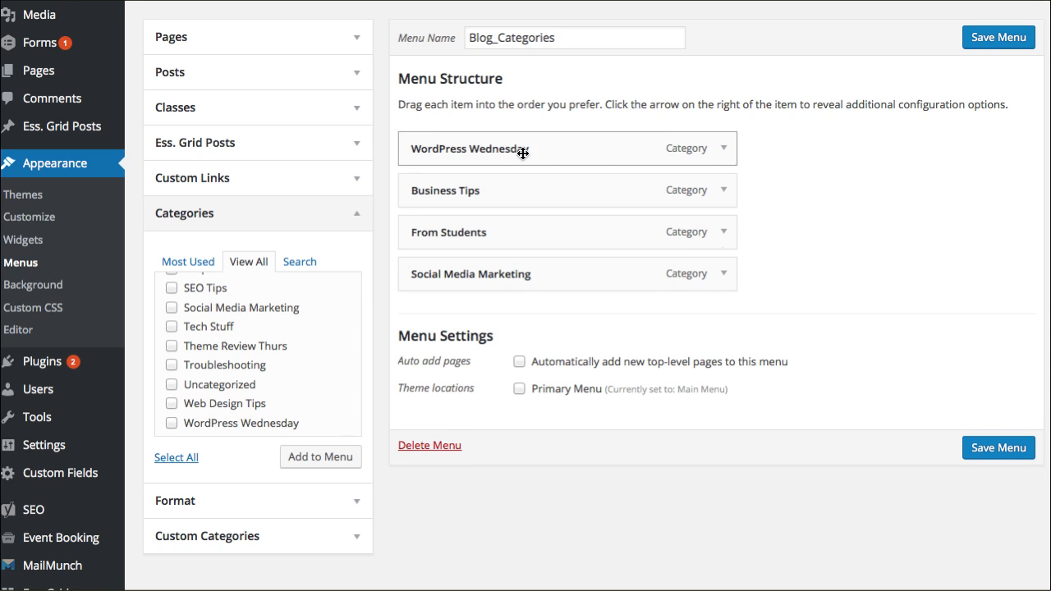
pyautogui.moveTo(524, 231); pyautogui.dragTo(525, 277)
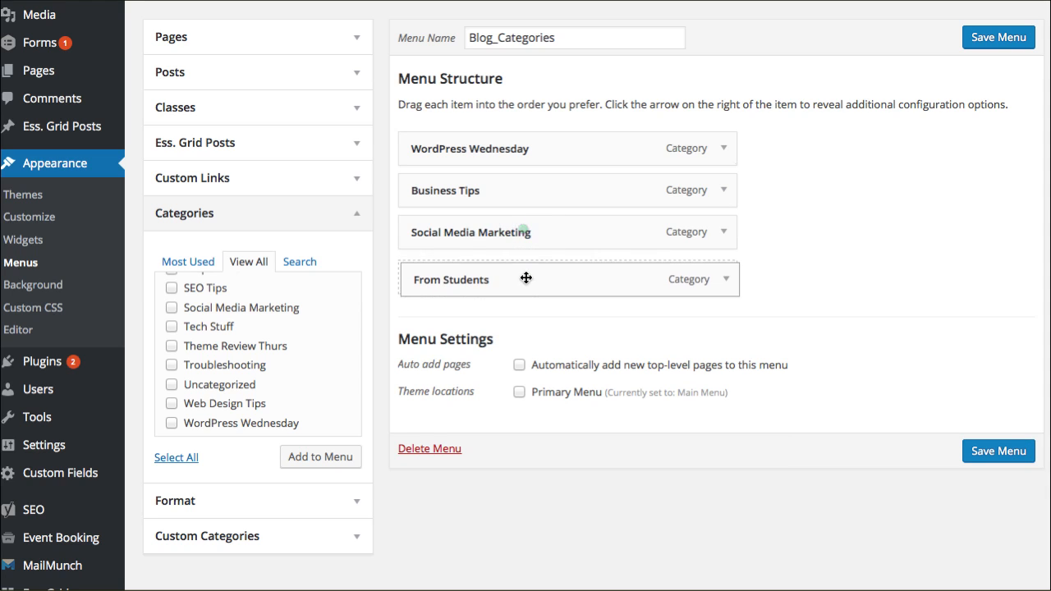
pyautogui.moveTo(508, 233); pyautogui.dragTo(505, 190)
pyautogui.click(990, 454)
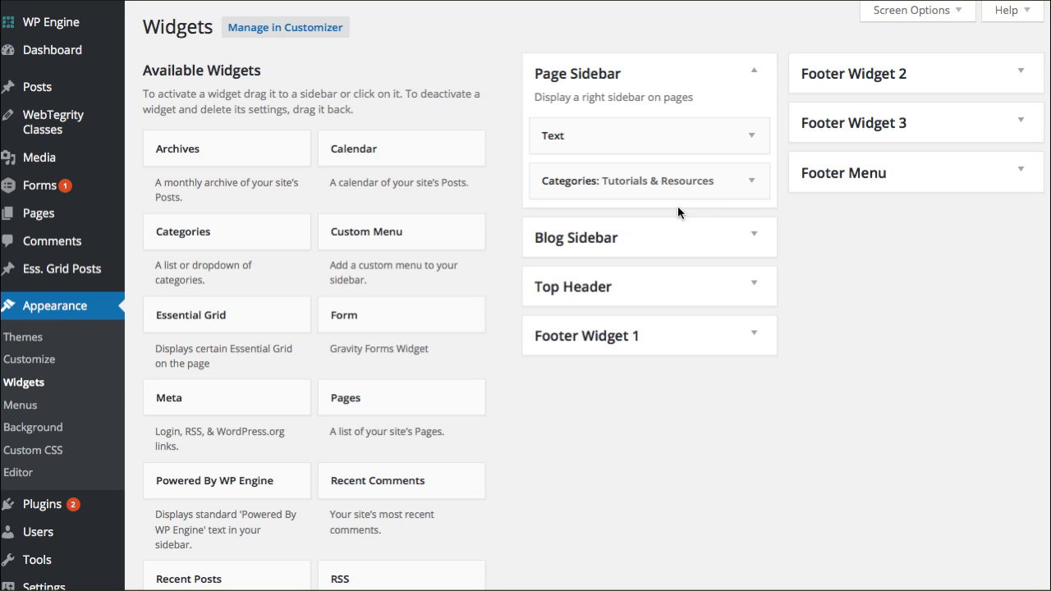
# Step: Replace the Blog Sidebar's Categories: Select a Topic widget with a Custom Menu widget
pyautogui.click(756, 236)
pyautogui.click(754, 71)
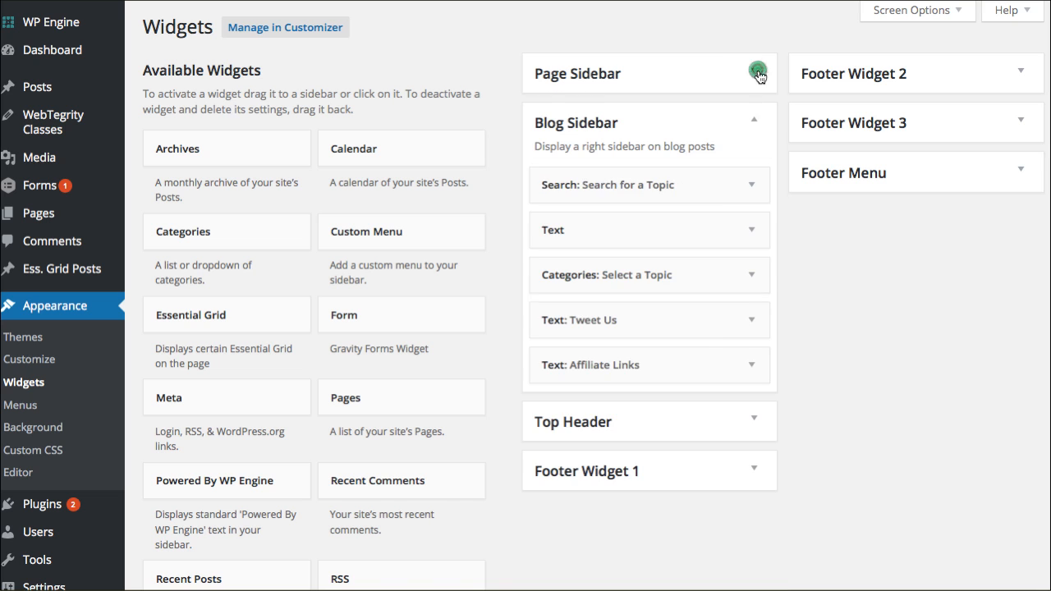
pyautogui.click(752, 277)
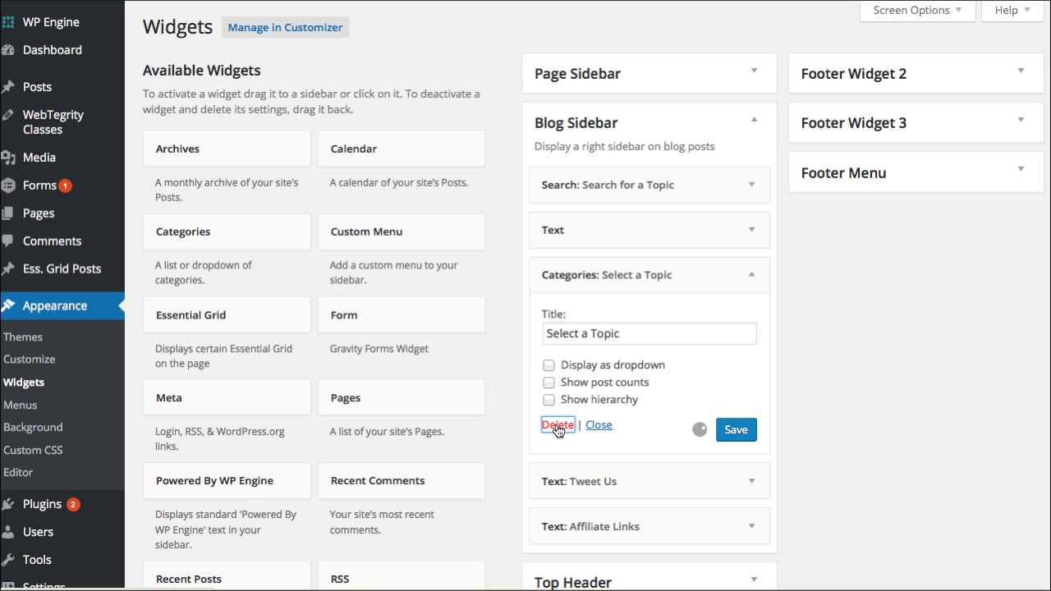
pyautogui.moveTo(368, 239); pyautogui.dragTo(605, 266)
# Step: Title the Custom Menu widget Select a Topic and set its menu to Blog_Categories
pyautogui.click(570, 338)
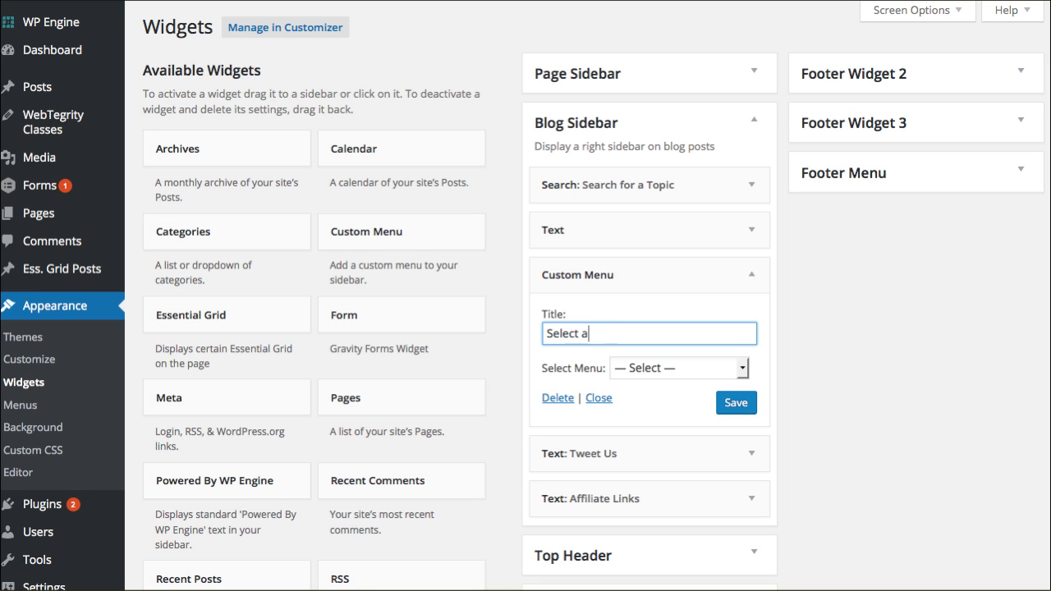
pyautogui.click(645, 370)
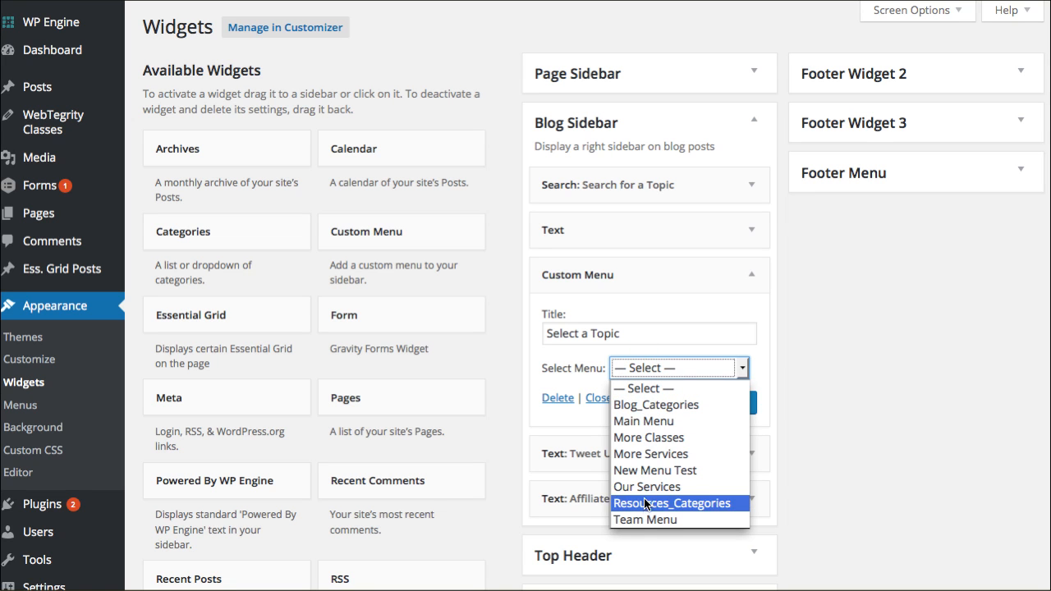
pyautogui.click(624, 405)
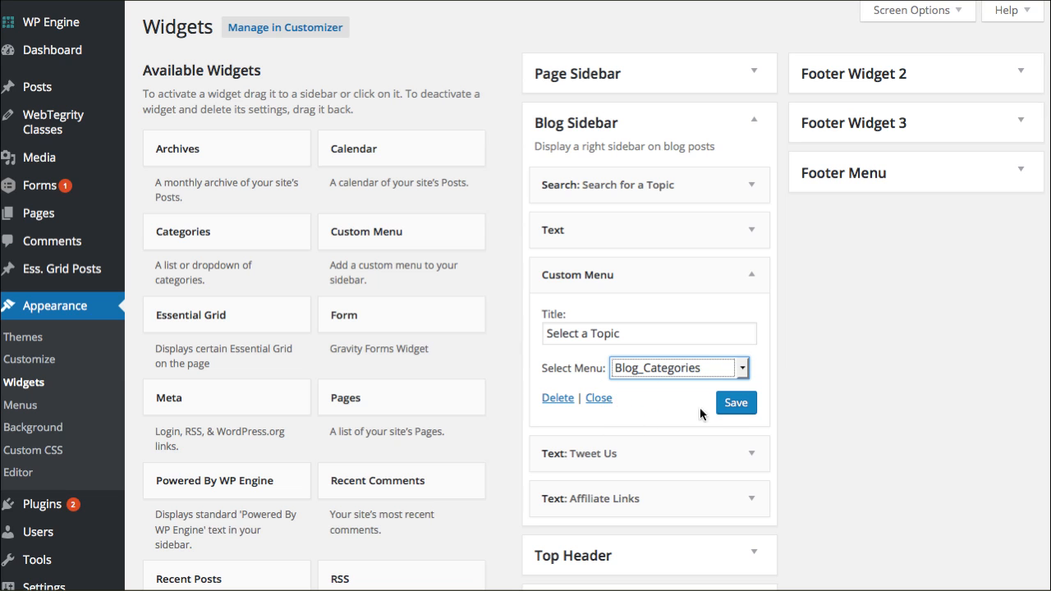
# Step: Save the Custom Menu widget and review the new Select a Topic menu in the live blog sidebar
pyautogui.click(737, 408)
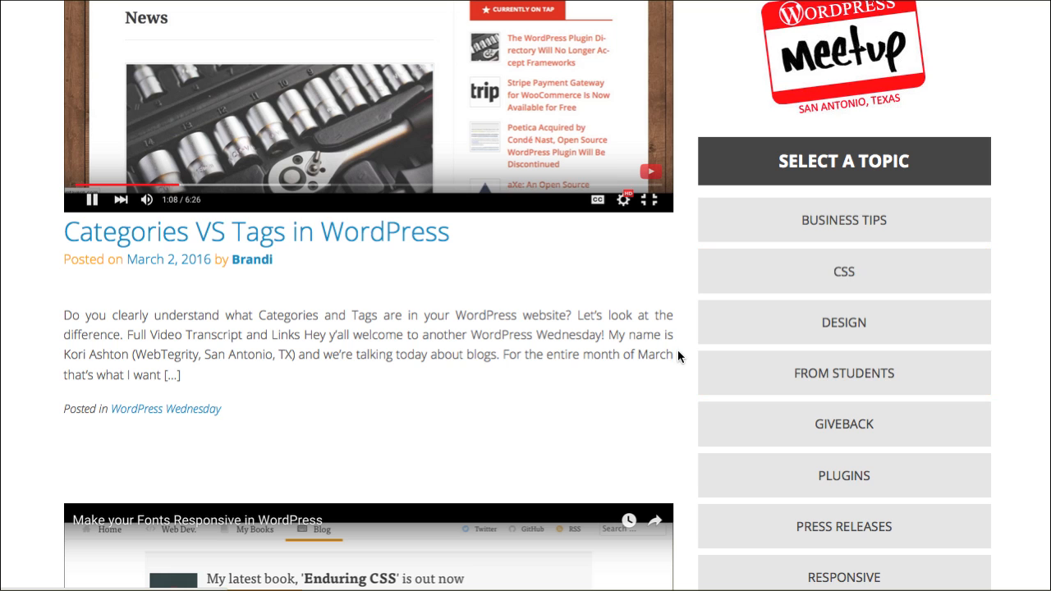
pyautogui.scroll(6, 682, 353)
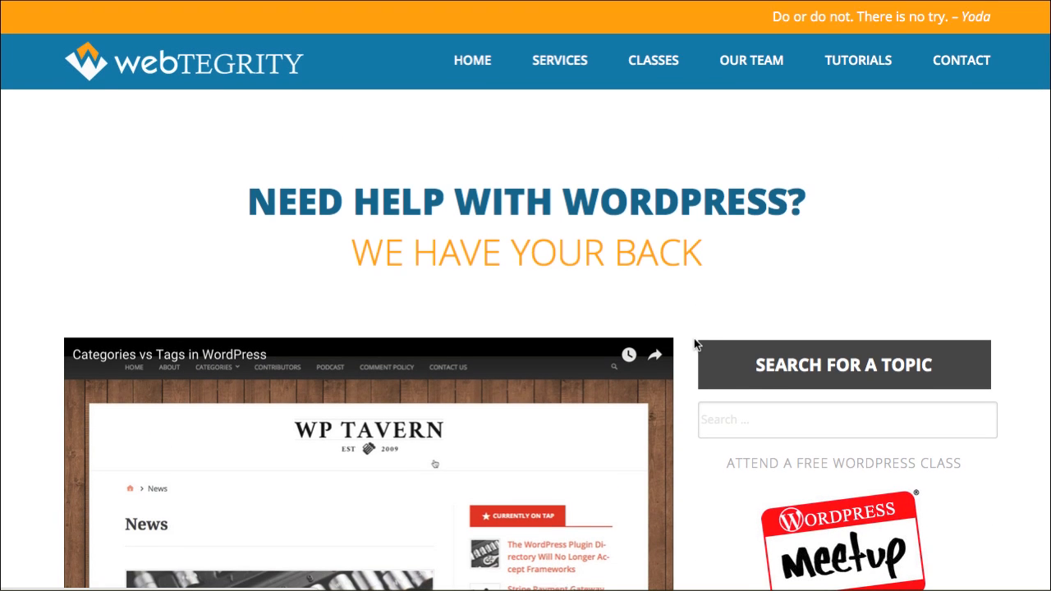
pyautogui.scroll(-4, 695, 339)
pyautogui.press('F5')
pyautogui.scroll(-4, 698, 341)
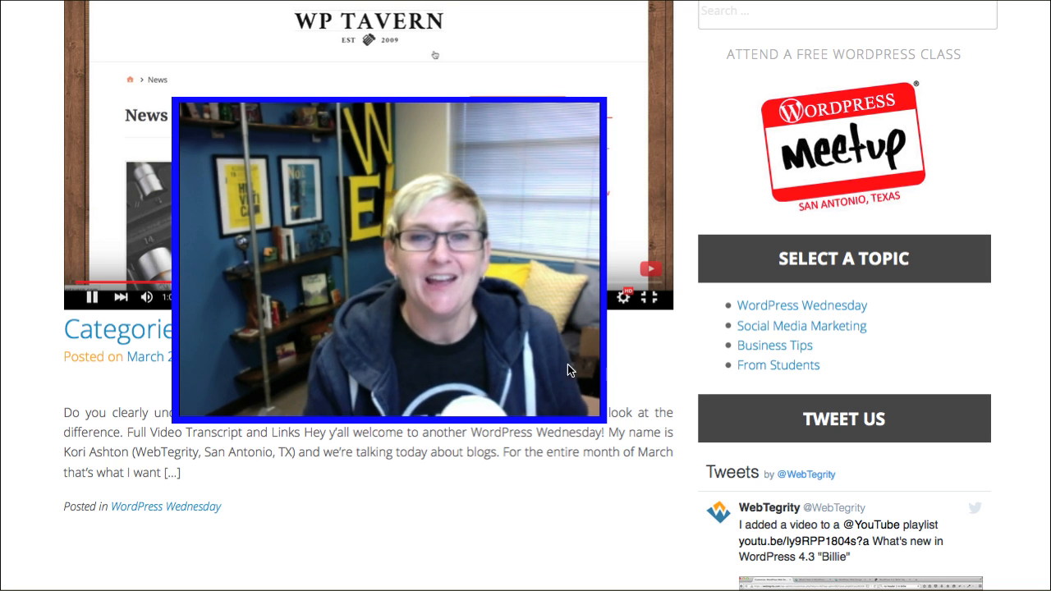
pyautogui.scroll(10, 490, 353)
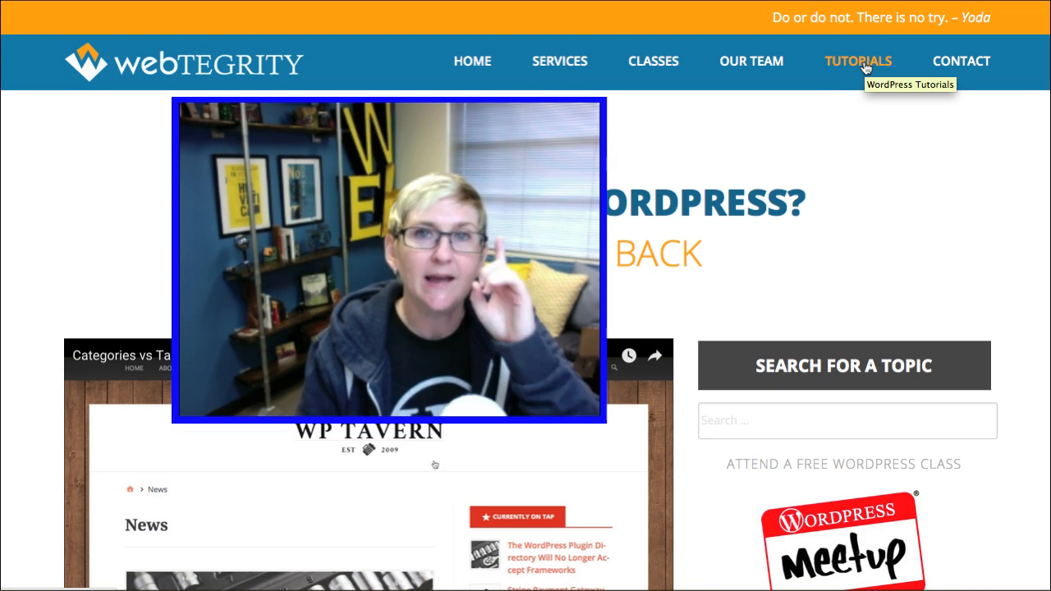
# Step: Delete the Custom Menu widget and put back a Categories widget titled Select a Topic, then save it
pyautogui.click(909, 190)
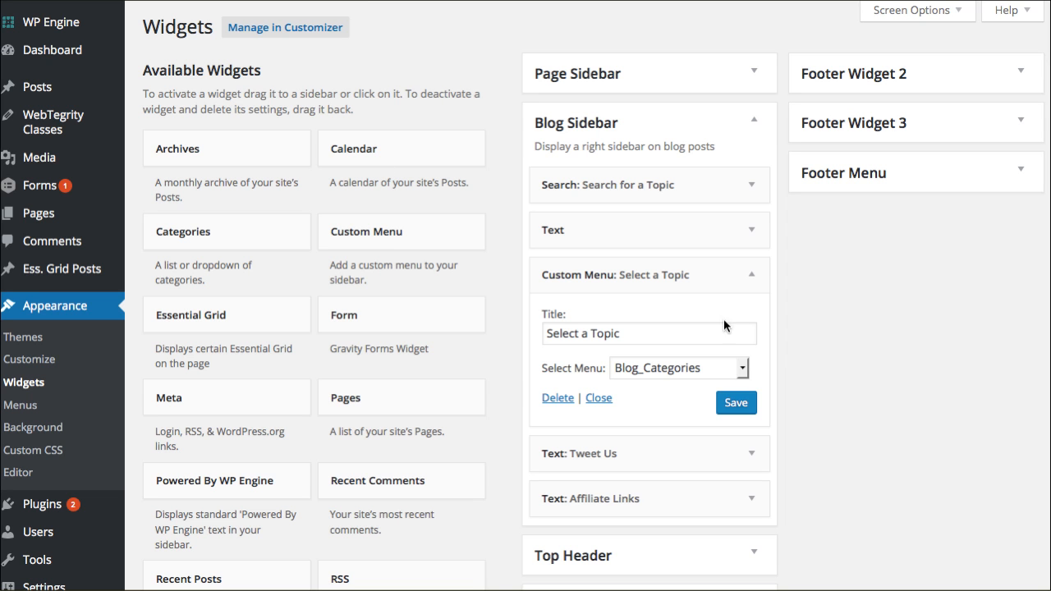
pyautogui.click(557, 396)
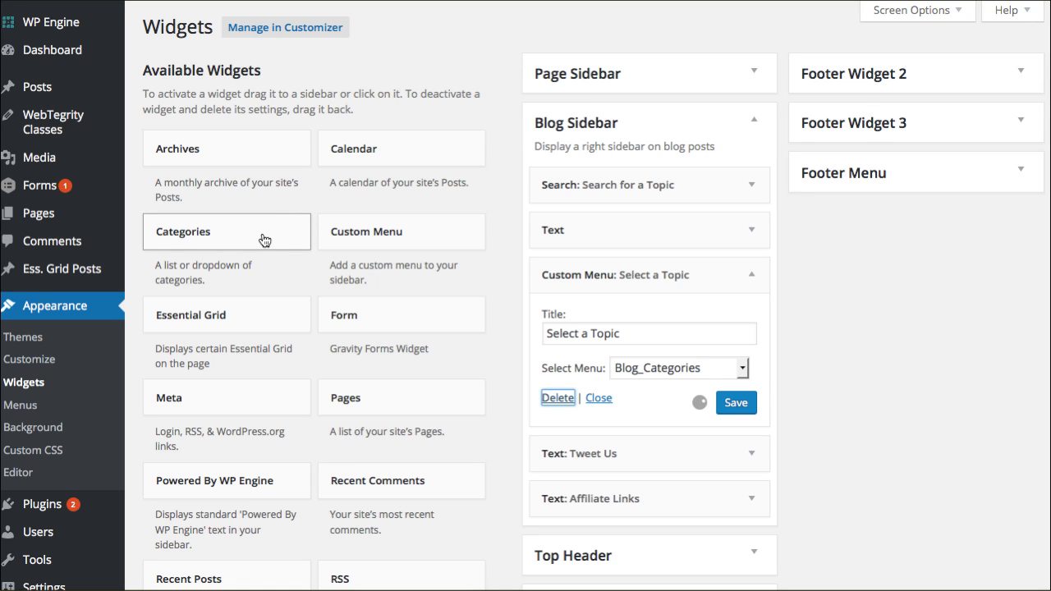
pyautogui.moveTo(251, 234); pyautogui.dragTo(668, 301)
pyautogui.click(653, 334)
pyautogui.write('Select a Topi')
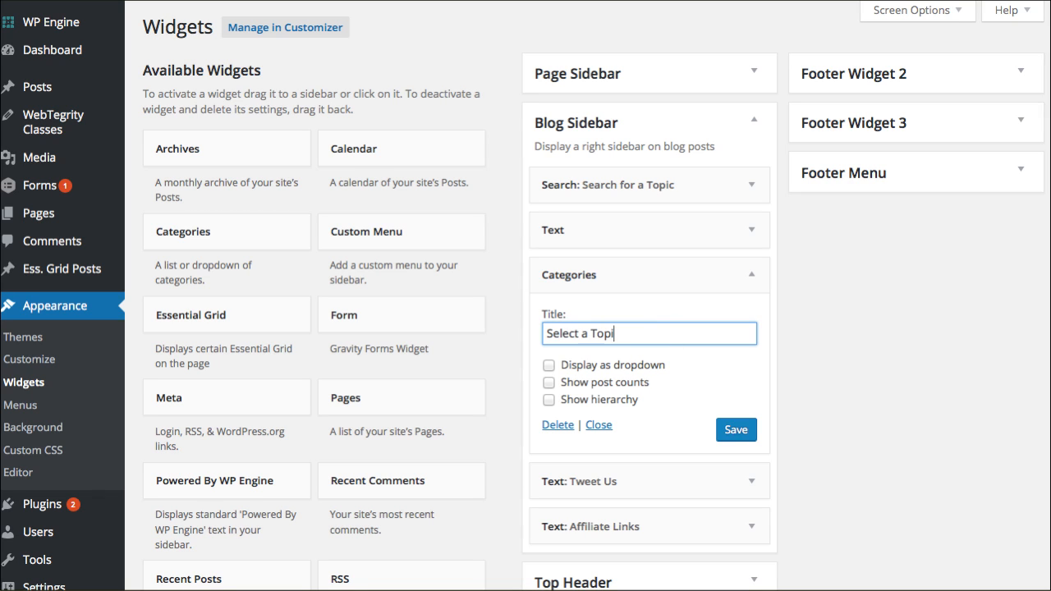
pyautogui.click(743, 428)
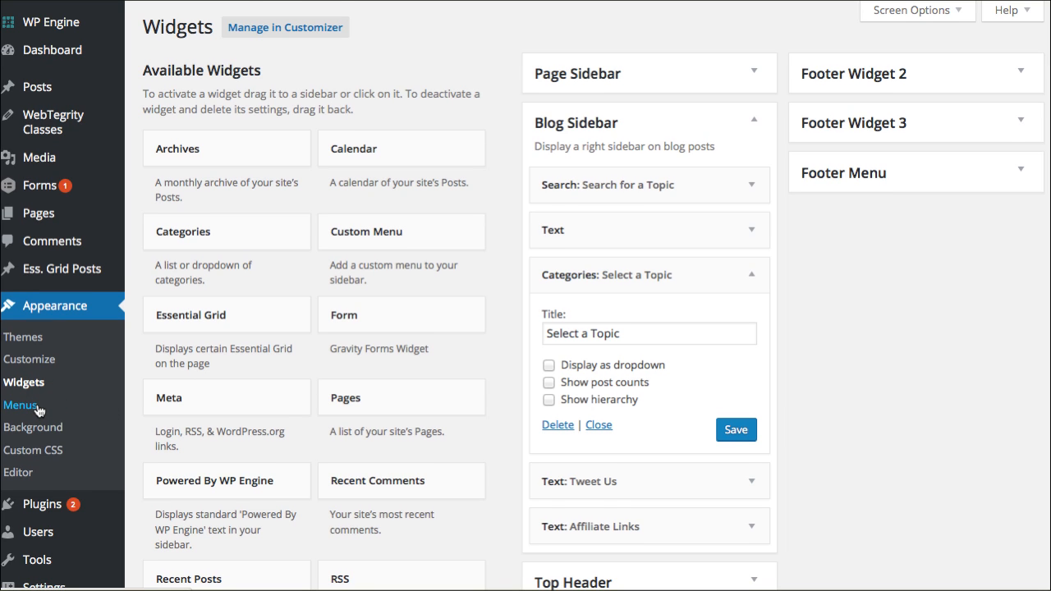
# Step: Open the Main Menu (Primary Menu) for editing, comparing it with the site's navigation bar
pyautogui.click(14, 414)
pyautogui.click(325, 115)
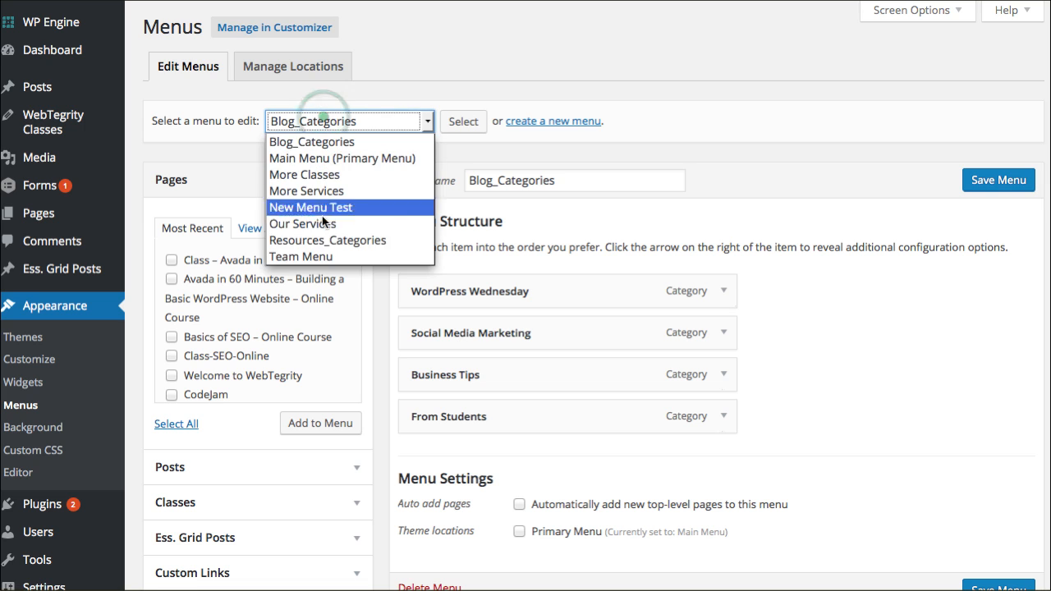
pyautogui.click(362, 160)
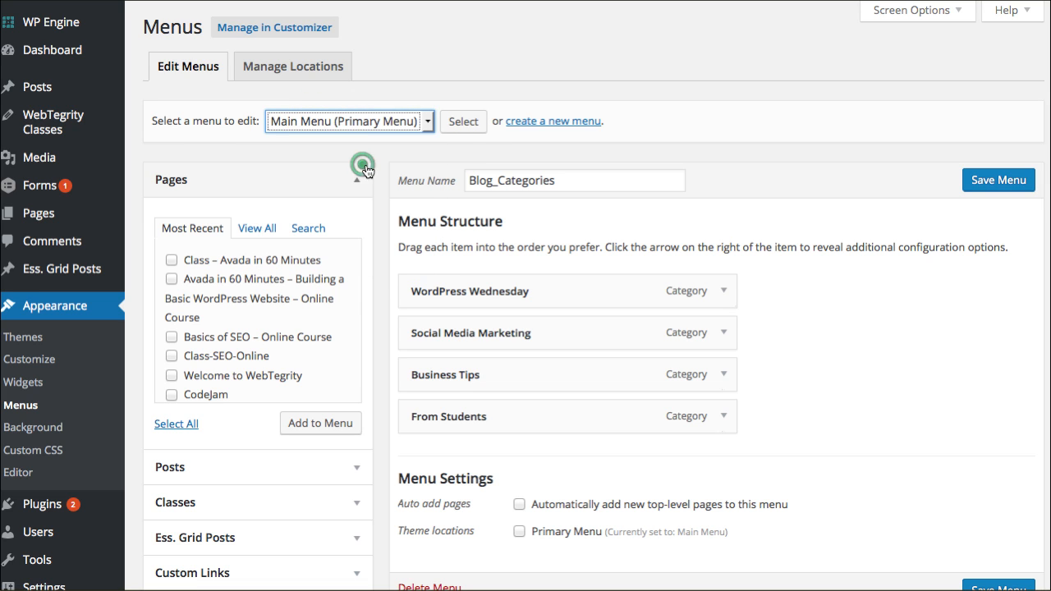
pyautogui.click(472, 122)
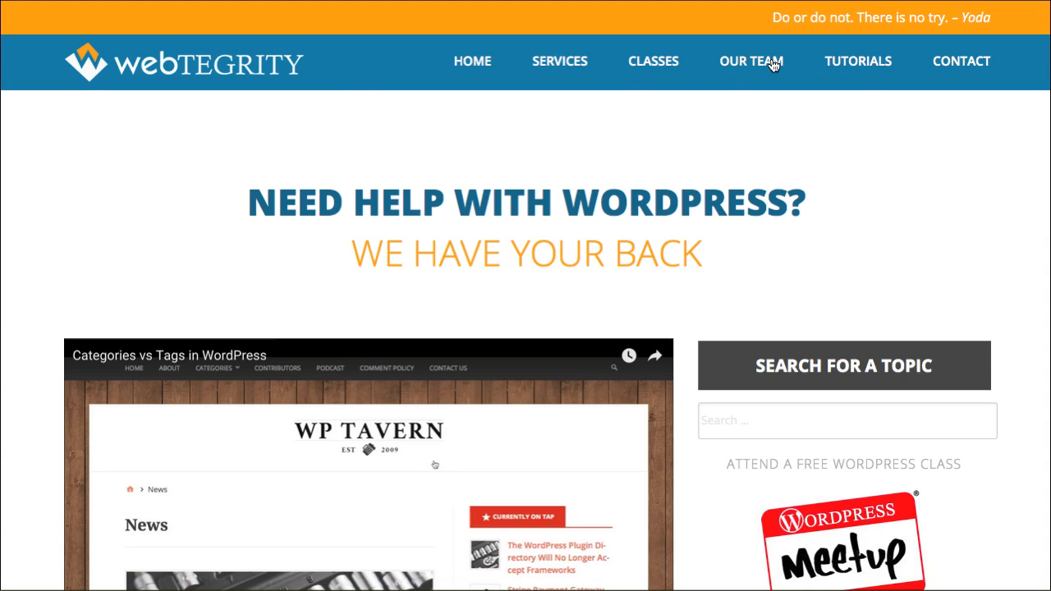
pyautogui.click(884, 105)
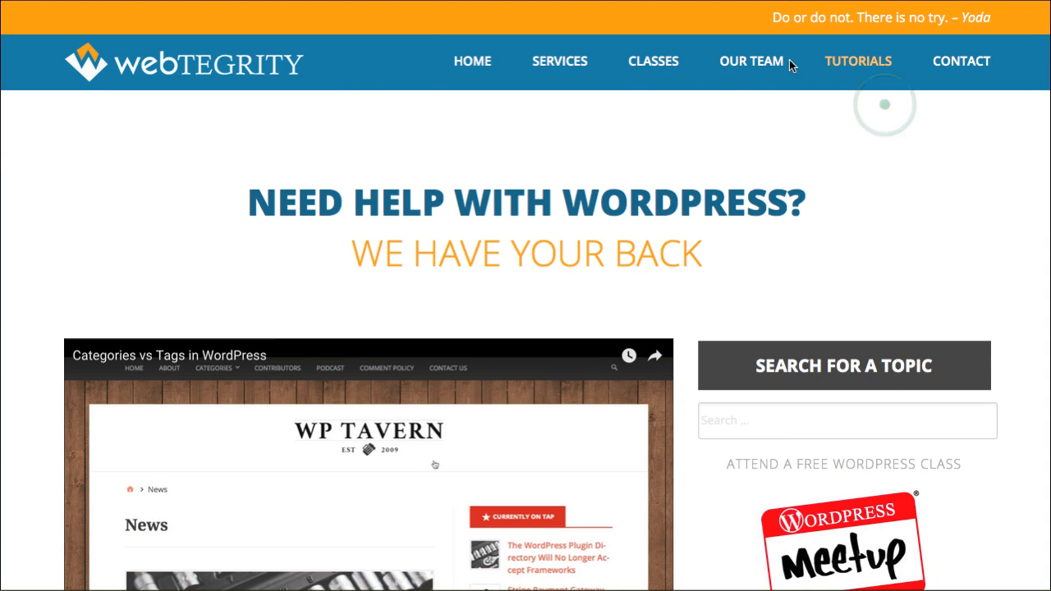
pyautogui.click(860, 69)
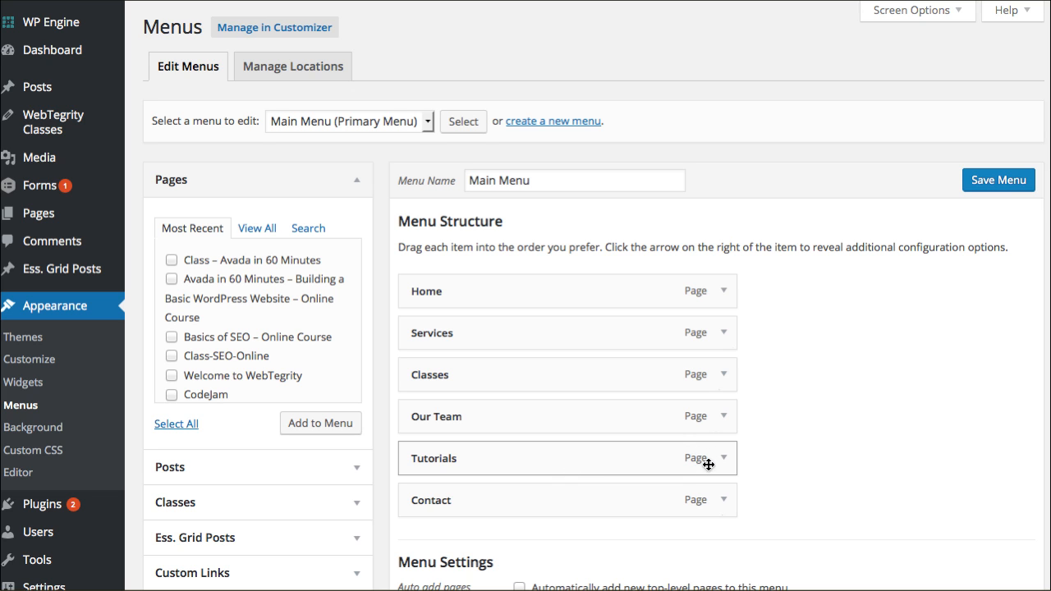
# Step: Add the WordPress Wednesday category to the Main Menu and move it above the Tutorials page item
pyautogui.scroll(-3, 356, 461)
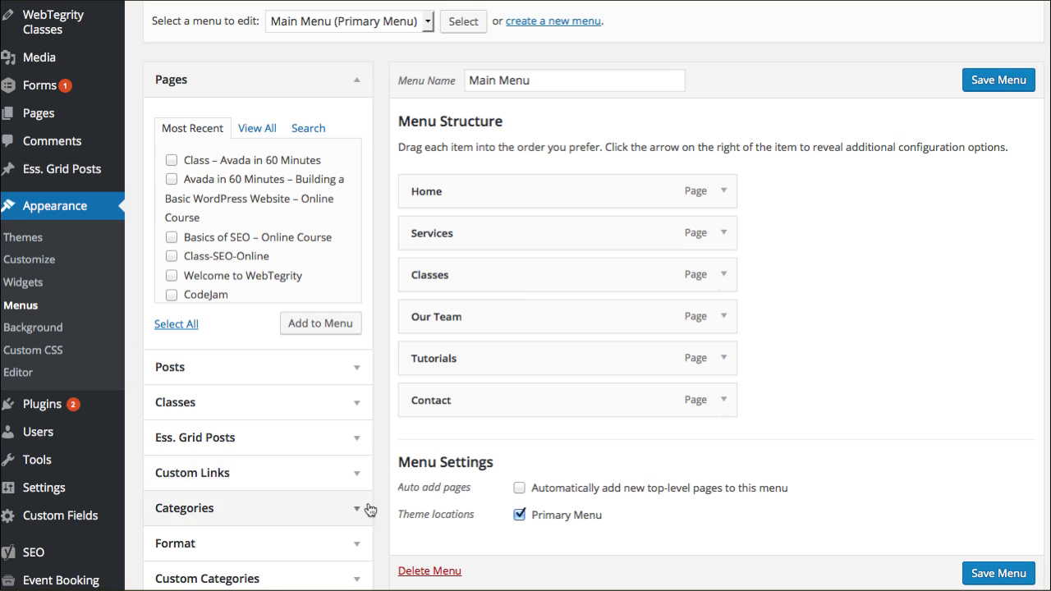
pyautogui.click(357, 510)
pyautogui.click(218, 337)
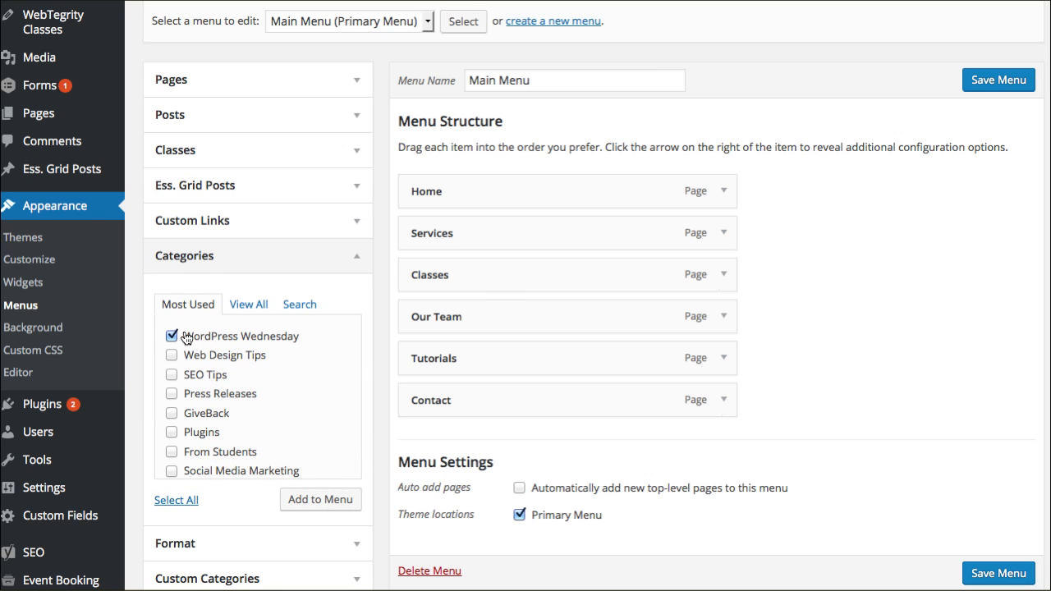
pyautogui.click(323, 509)
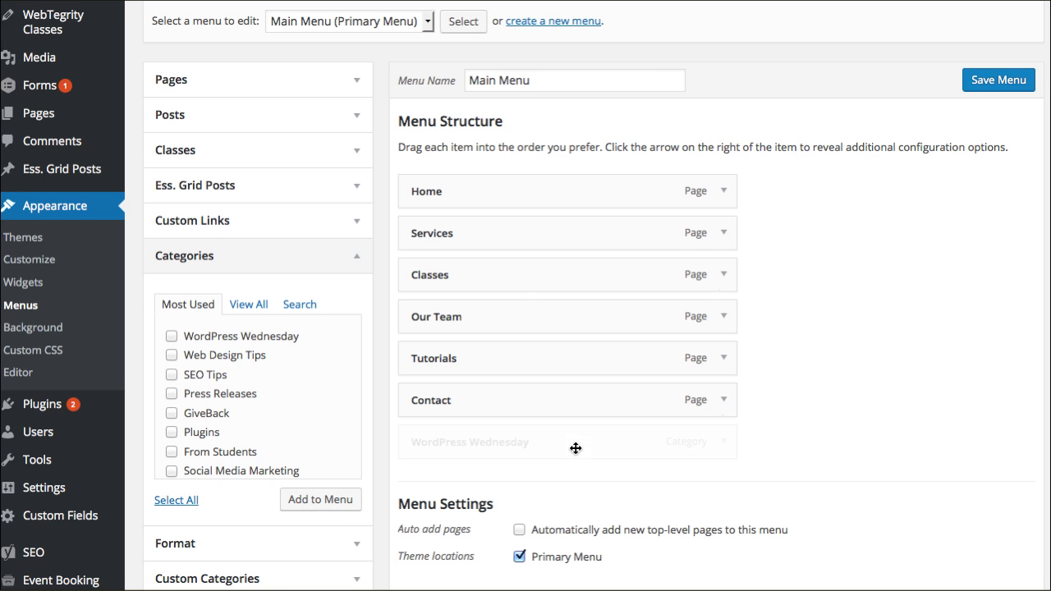
pyautogui.moveTo(582, 446); pyautogui.dragTo(585, 367)
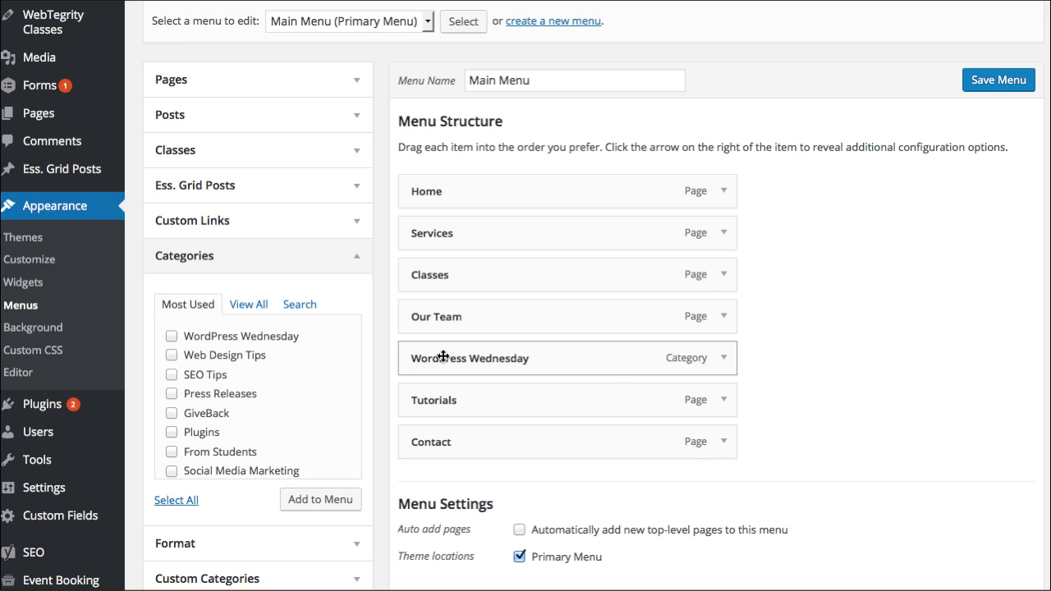
# Step: Change the WordPress Wednesday menu item's navigation label to Tutorials
pyautogui.click(723, 358)
pyautogui.click(547, 413)
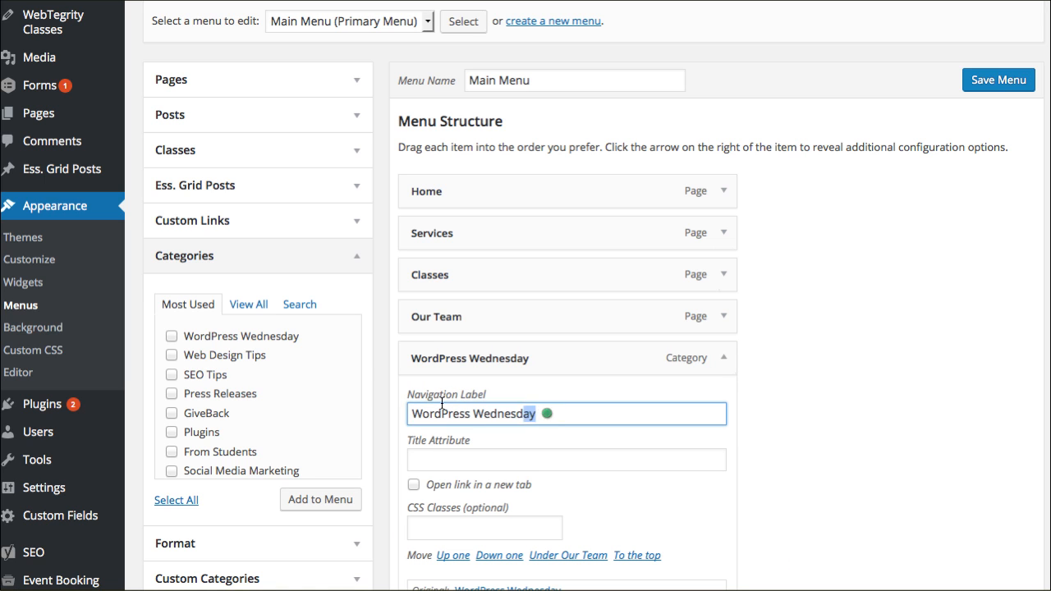
pyautogui.moveTo(489, 413); pyautogui.dragTo(370, 390)
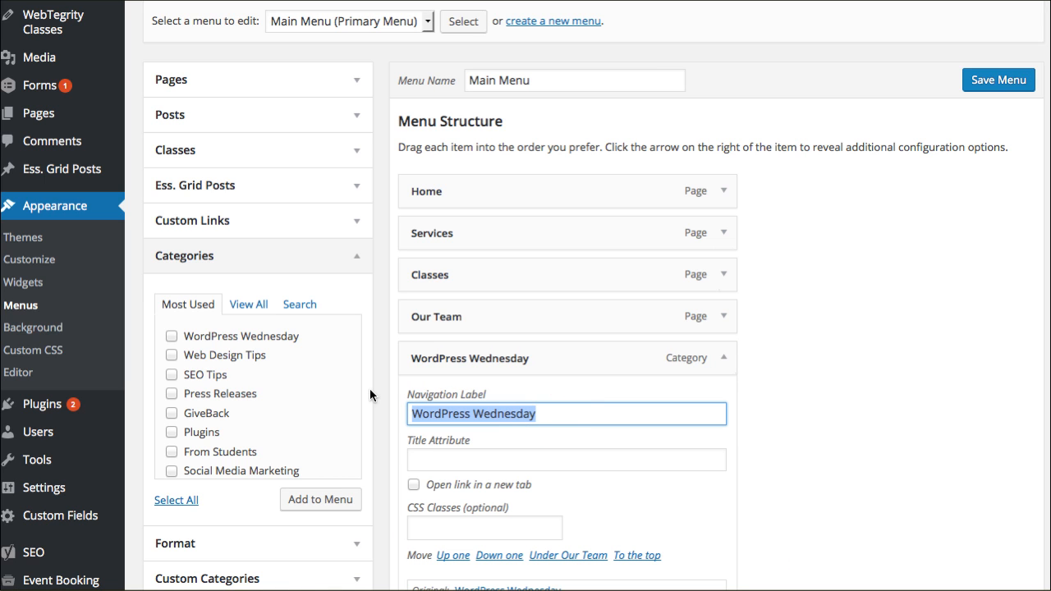
pyautogui.write('Tutorials')
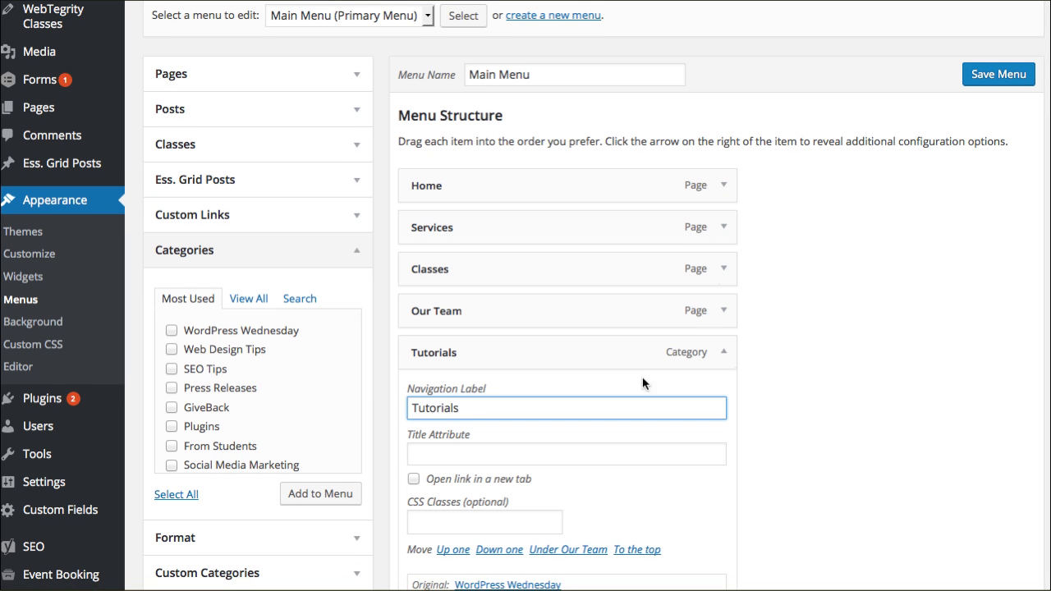
pyautogui.click(723, 358)
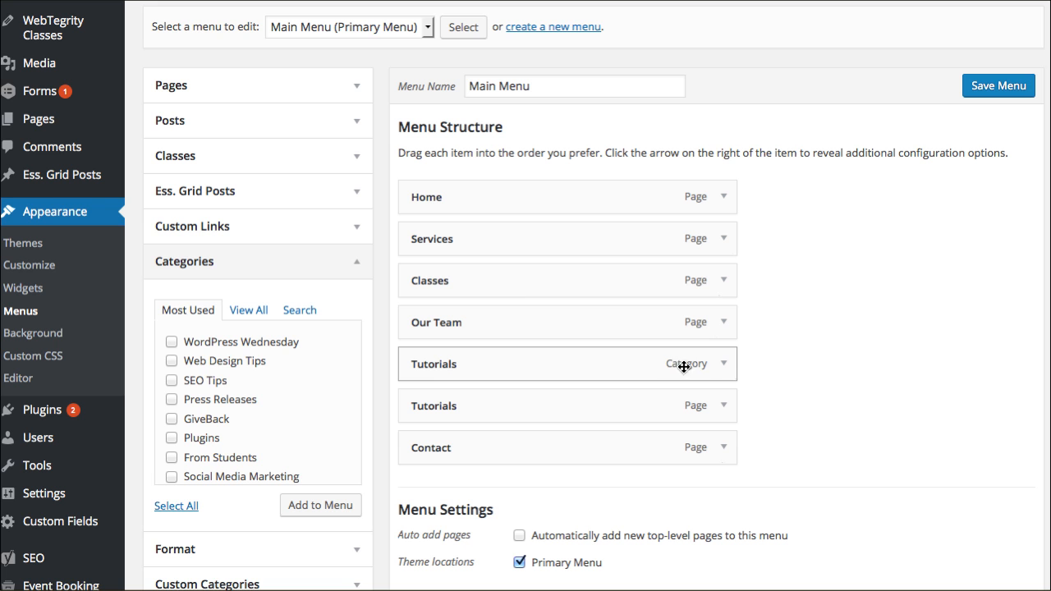
# Step: Remove the original Tutorials page item from the Main Menu and save the menu
pyautogui.click(723, 405)
pyautogui.scroll(-1, 557, 449)
pyautogui.scroll(-3, 542, 468)
pyautogui.click(423, 541)
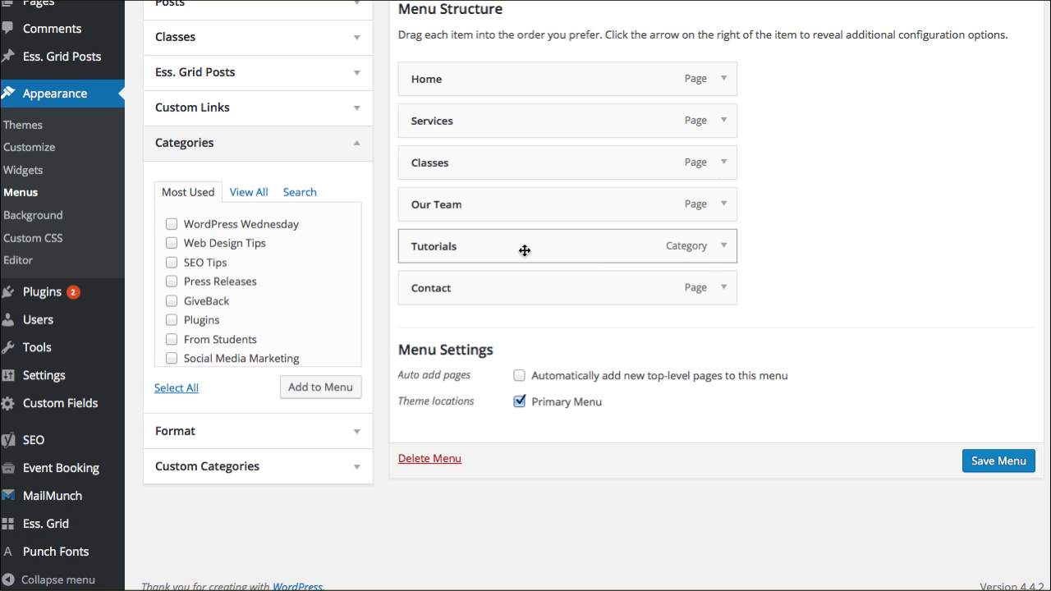
pyautogui.click(999, 467)
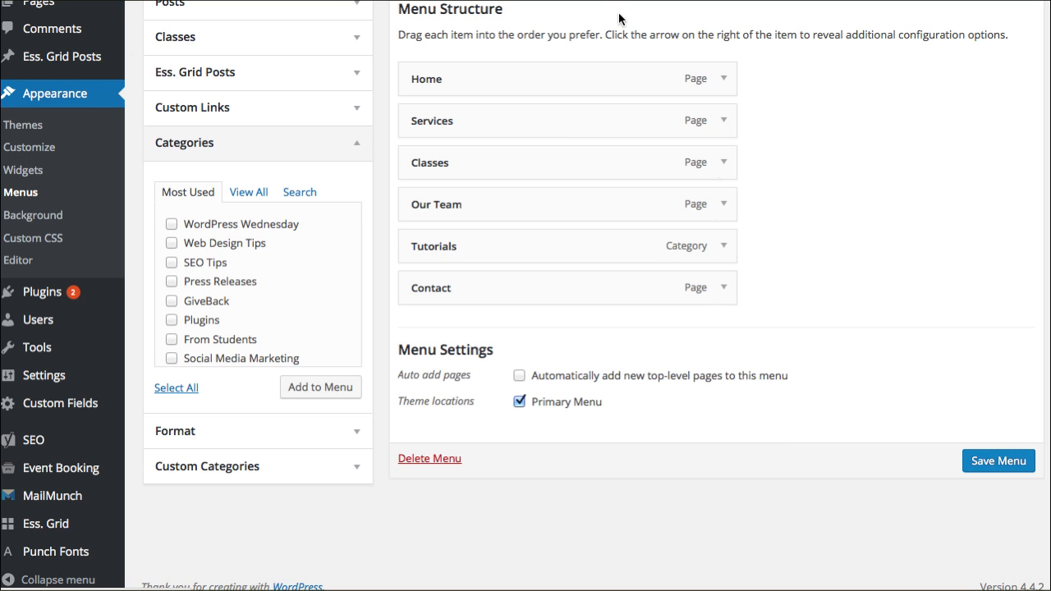